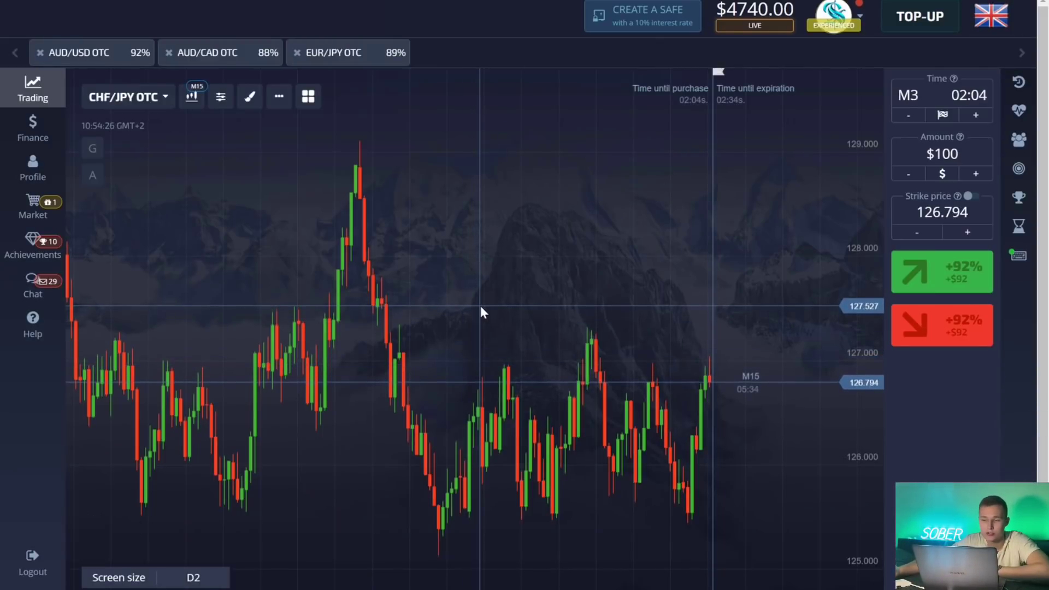
# Step: Examine the recent highs, lows and price swings on the CHF/JPY OTC M15 candlestick chart
pyautogui.moveTo(480, 309); pyautogui.dragTo(598, 360)
pyautogui.scroll(2, 500, 352)
pyautogui.moveTo(454, 342); pyautogui.dragTo(534, 338)
pyautogui.scroll(-3, 535, 342)
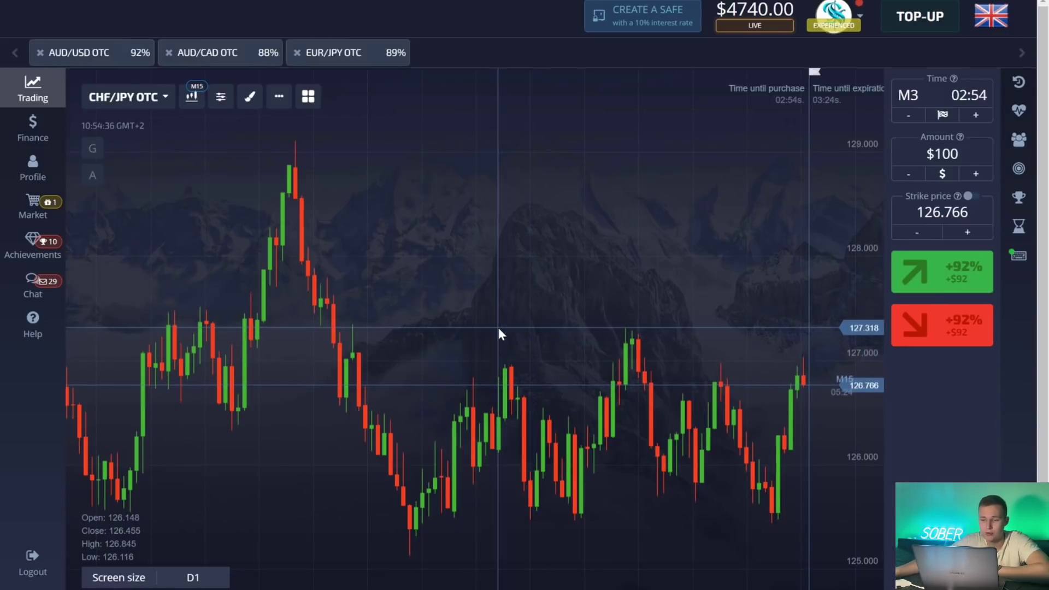
pyautogui.scroll(-2, 499, 332)
pyautogui.moveTo(498, 332); pyautogui.dragTo(553, 337)
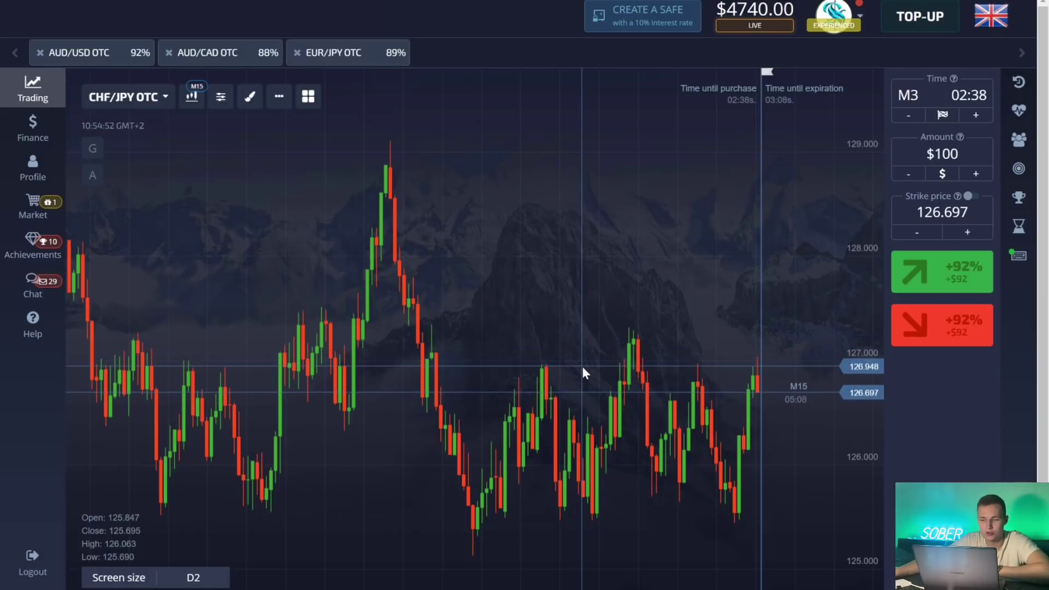
pyautogui.moveTo(381, 393); pyautogui.dragTo(429, 402)
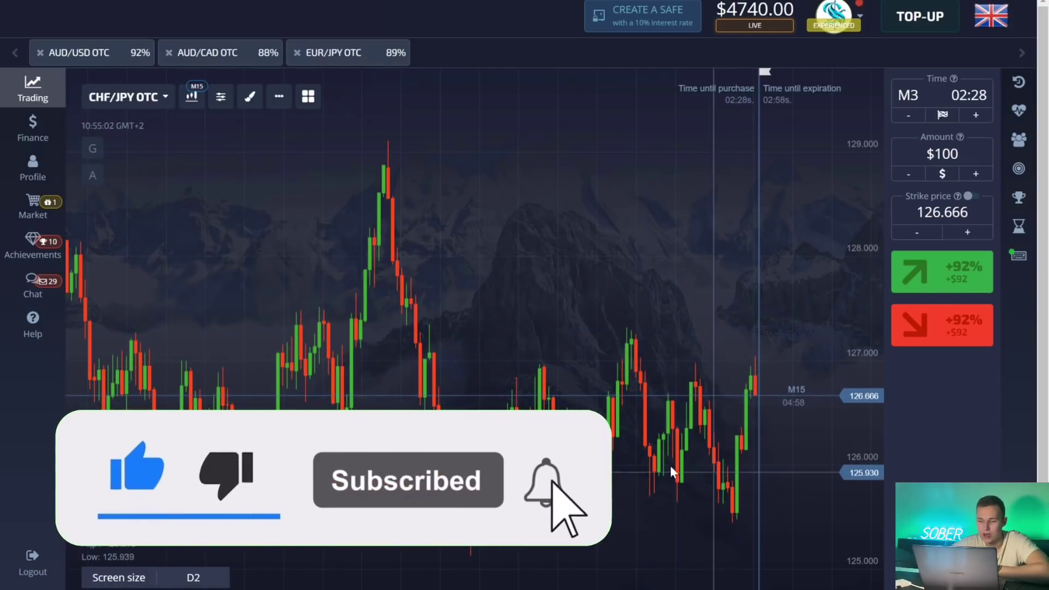
pyautogui.scroll(5, 694, 437)
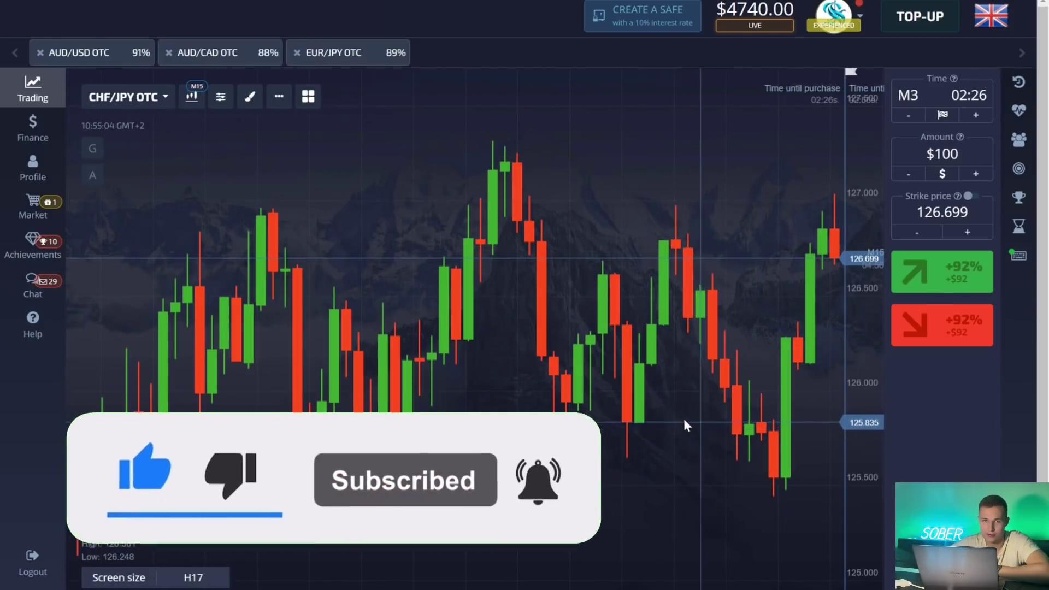
pyautogui.scroll(-3, 656, 422)
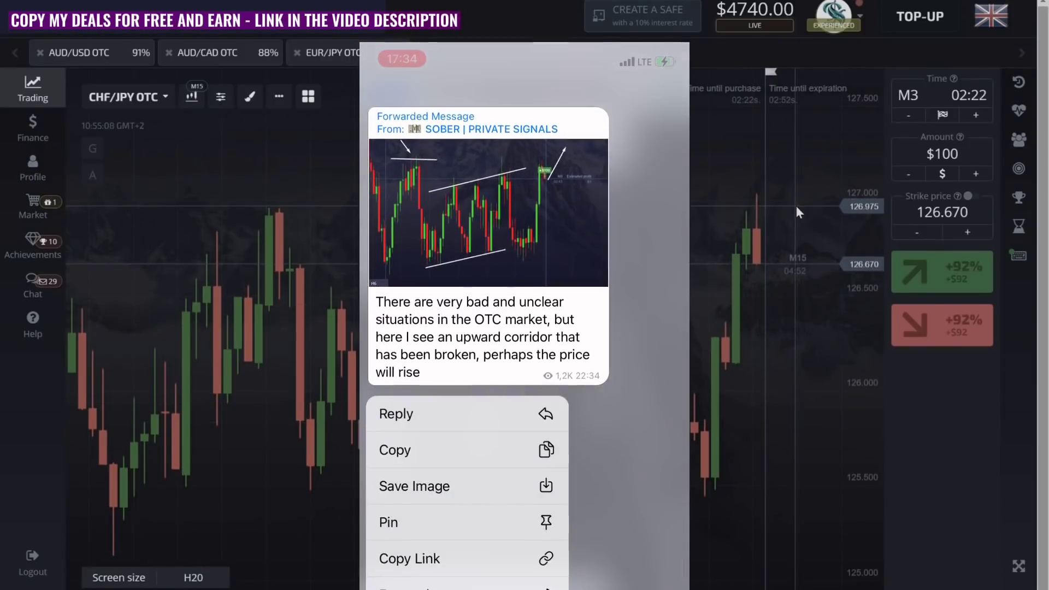
pyautogui.scroll(-4, 793, 205)
pyautogui.scroll(2, 754, 377)
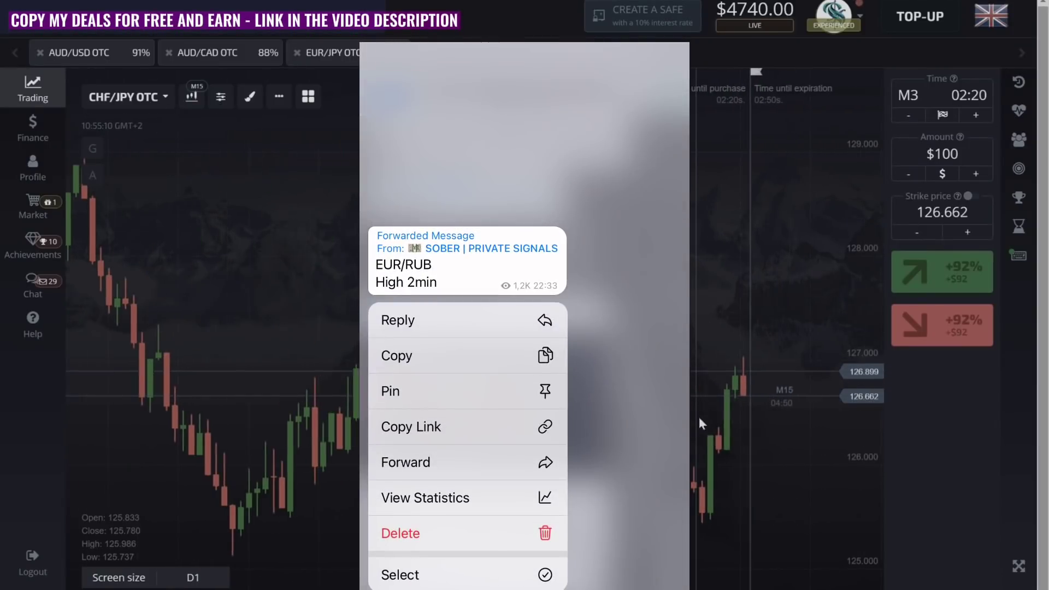
pyautogui.scroll(3, 699, 418)
pyautogui.scroll(-3, 700, 417)
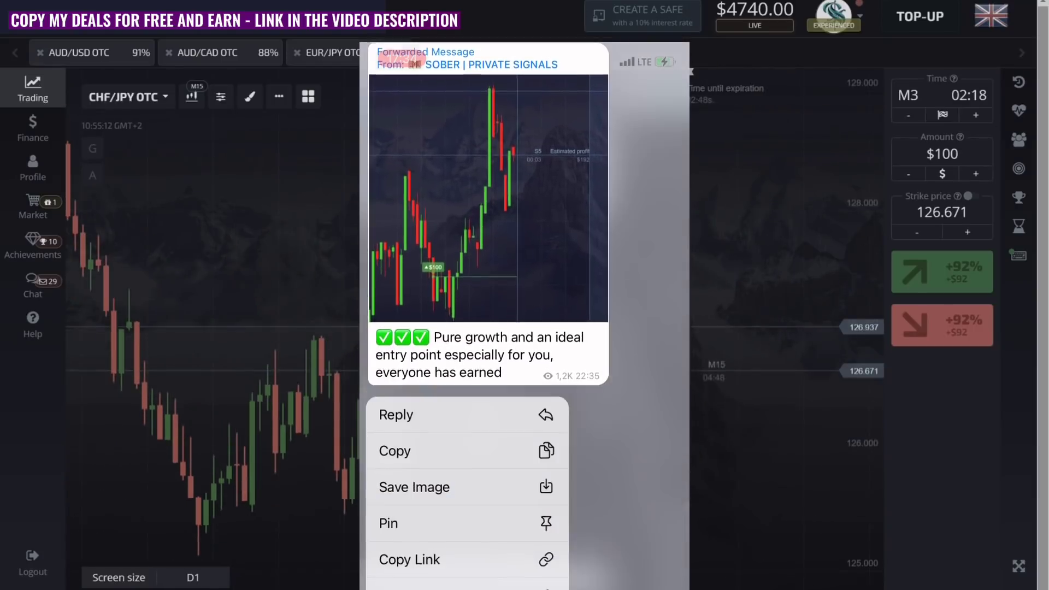
pyautogui.scroll(-2, 476, 339)
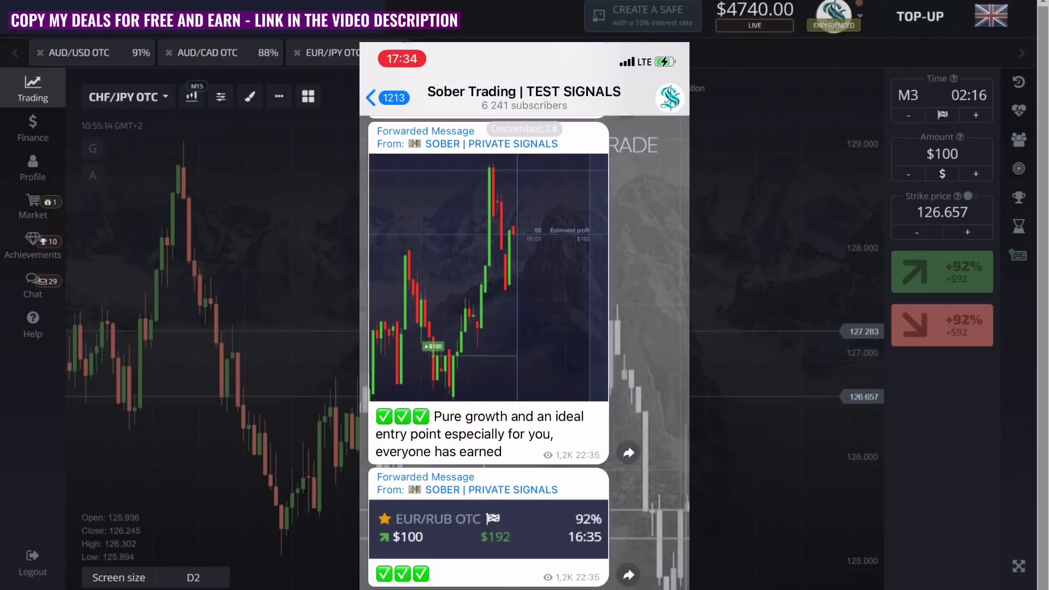
pyautogui.scroll(2, 475, 420)
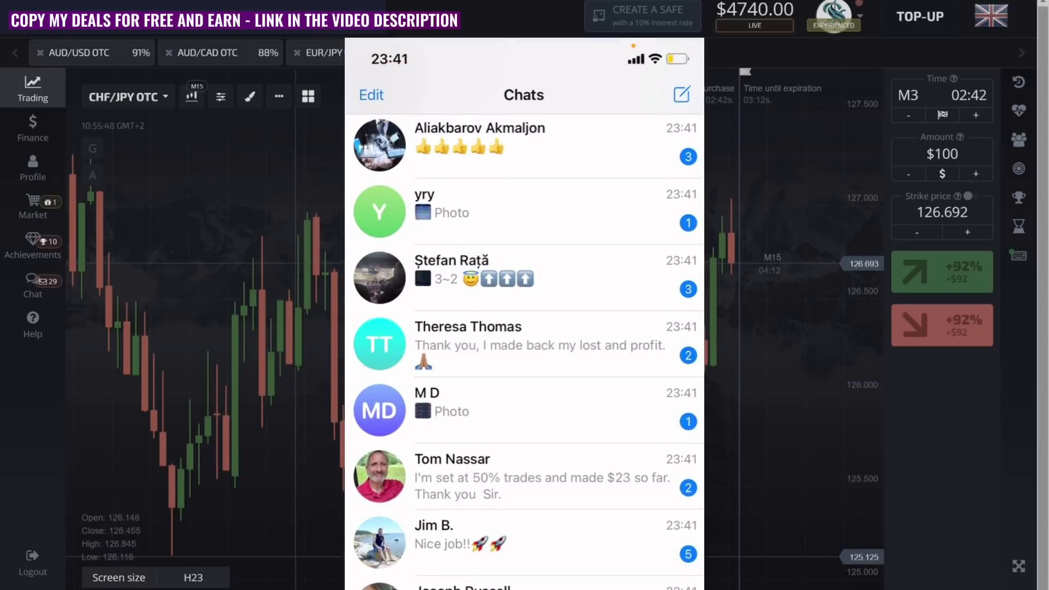
pyautogui.scroll(2, 726, 386)
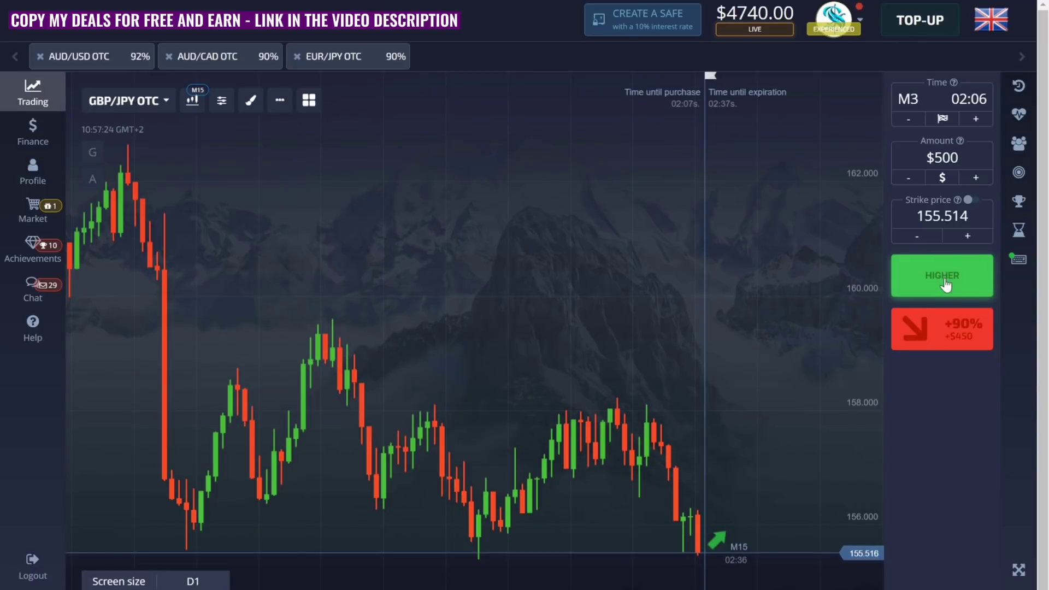
# Step: Place a $500 trade on GBP/JPY OTC that the price will rise
pyautogui.click(946, 283)
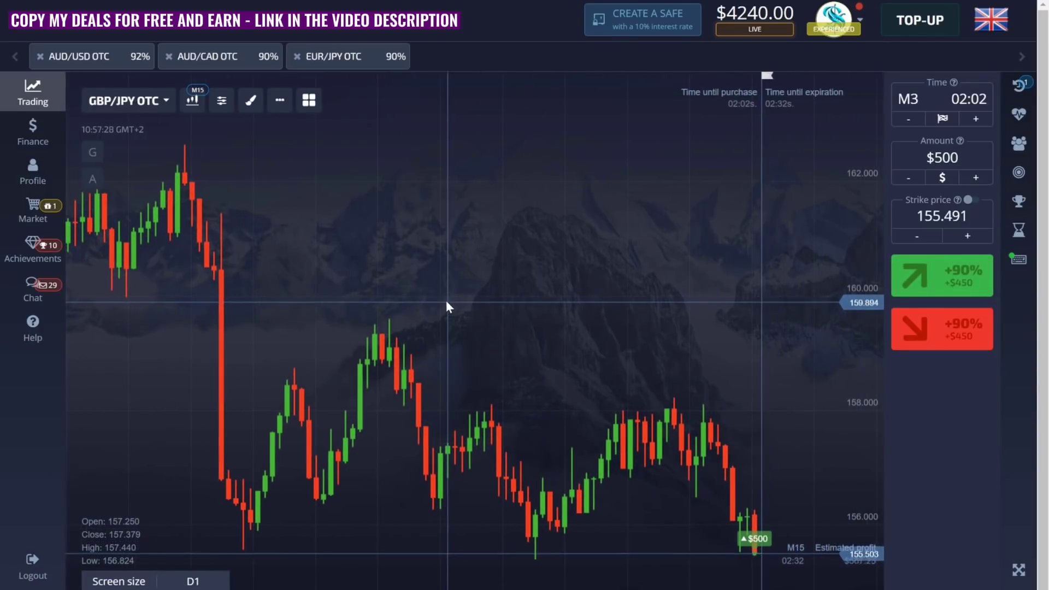
# Step: Capture a 1287x601 screen region of the GBP/JPY OTC chart and draw a green horizontal support line along its lows
pyautogui.click(250, 100)
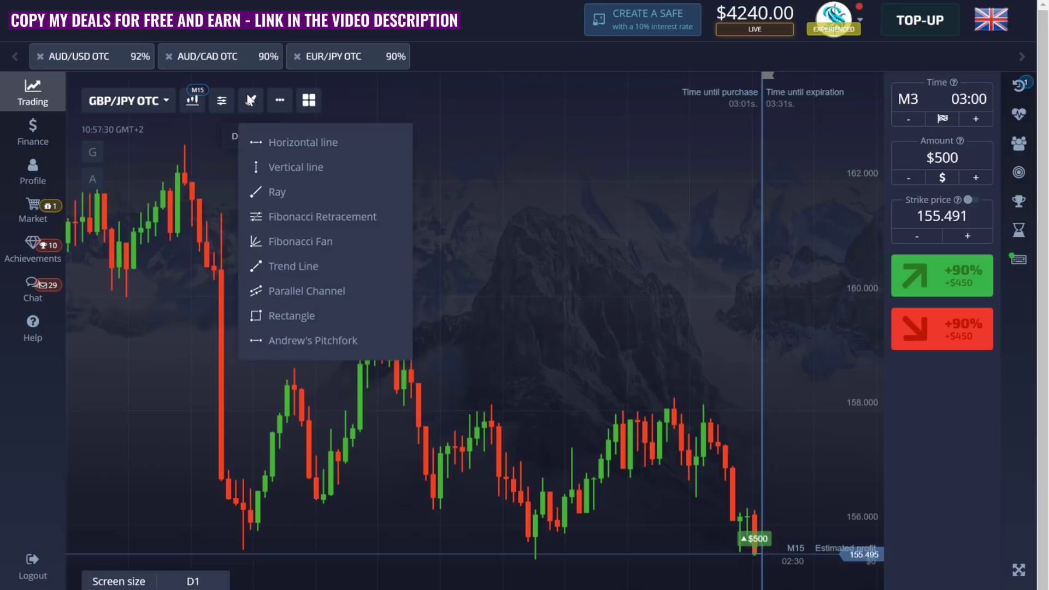
pyautogui.press('Print')
pyautogui.moveTo(199, 294); pyautogui.dragTo(824, 586)
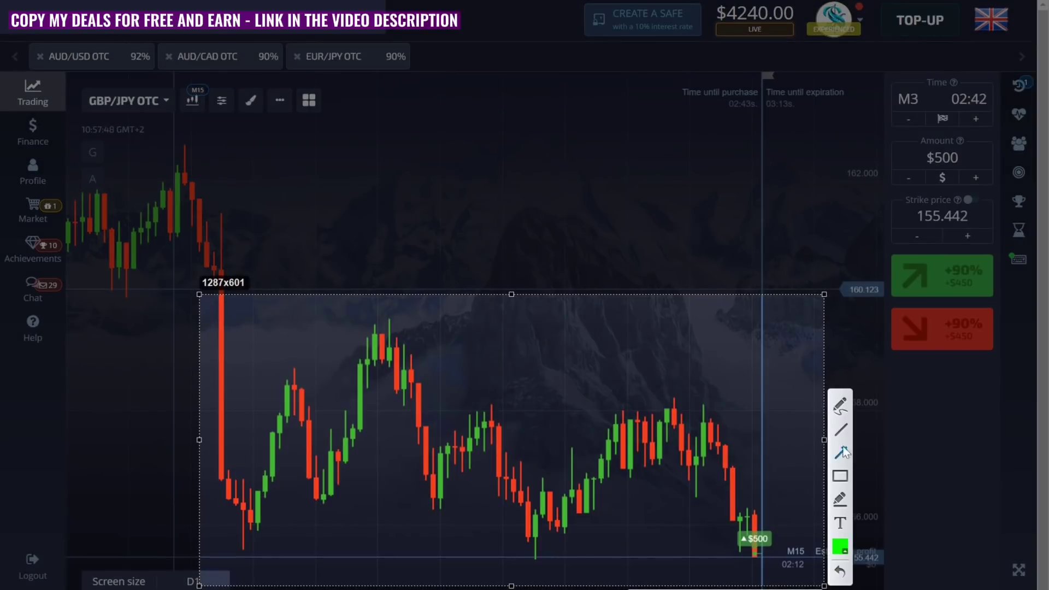
pyautogui.moveTo(224, 555); pyautogui.dragTo(431, 556)
pyautogui.moveTo(665, 561); pyautogui.dragTo(806, 553)
# Step: Mark the three lows touching the support line with green rectangles and add arrows near them
pyautogui.moveTo(232, 544); pyautogui.dragTo(265, 560)
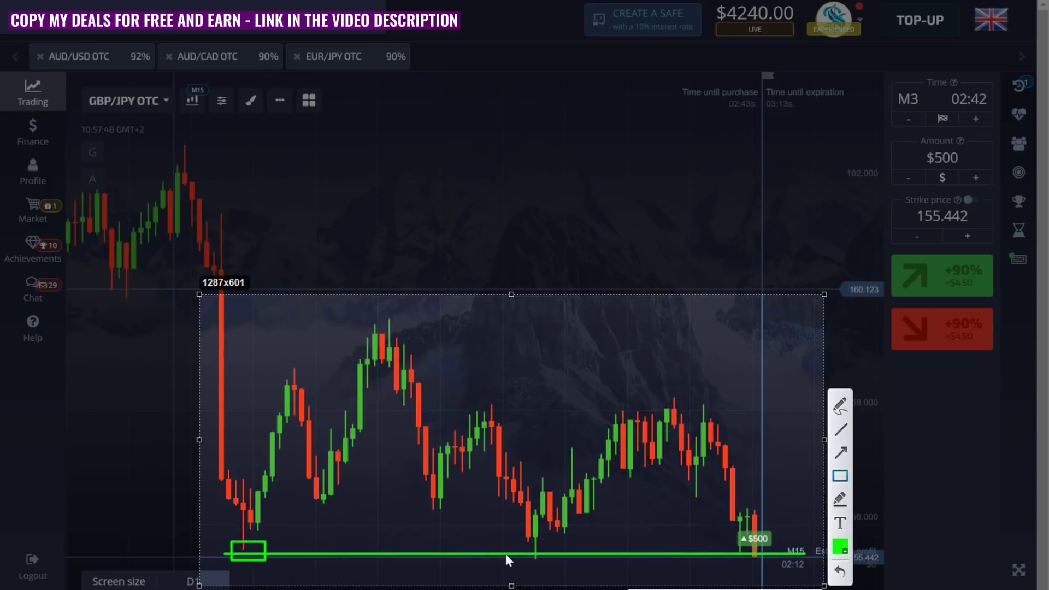
pyautogui.moveTo(520, 549); pyautogui.dragTo(552, 562)
pyautogui.moveTo(727, 546); pyautogui.dragTo(780, 561)
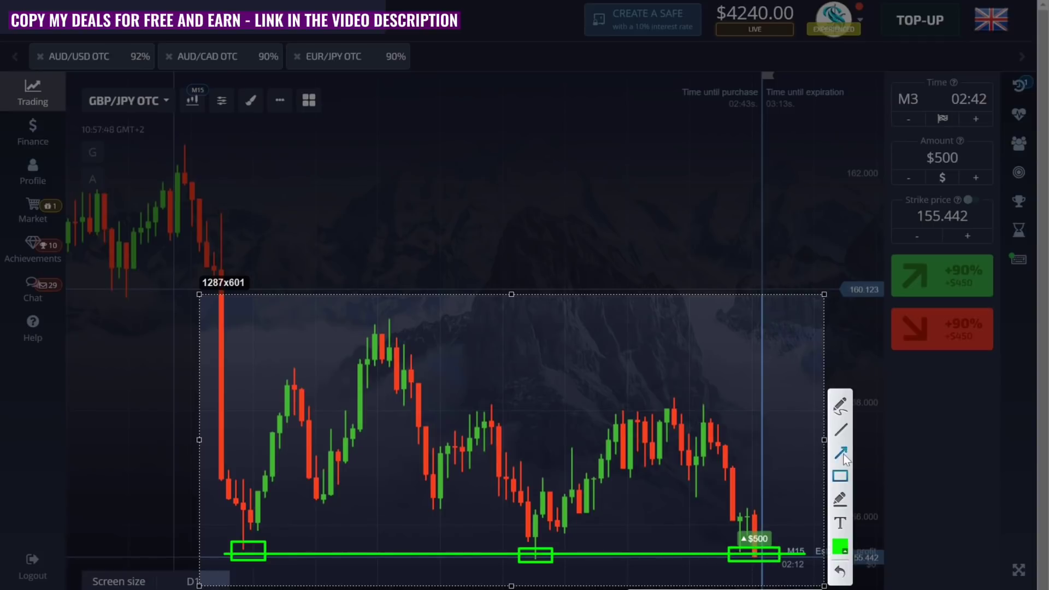
pyautogui.moveTo(202, 497)
pyautogui.mouseDown()
pyautogui.moveTo(231, 526)
pyautogui.moveTo(312, 504)
pyautogui.mouseUp()
pyautogui.moveTo(488, 523)
pyautogui.mouseDown()
pyautogui.moveTo(517, 540)
pyautogui.moveTo(607, 513)
pyautogui.mouseUp()
pyautogui.moveTo(671, 514)
pyautogui.mouseDown()
pyautogui.moveTo(721, 535)
pyautogui.moveTo(813, 502)
pyautogui.mouseUp()
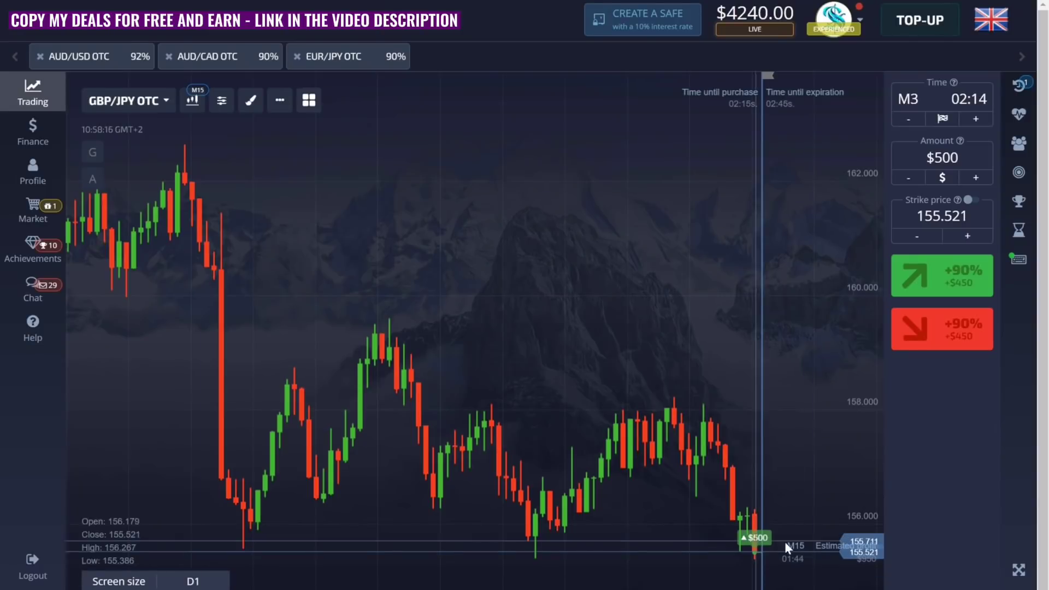
# Step: Switch the GBP/JPY OTC candlestick chart to the S30 time frame
pyautogui.click(192, 100)
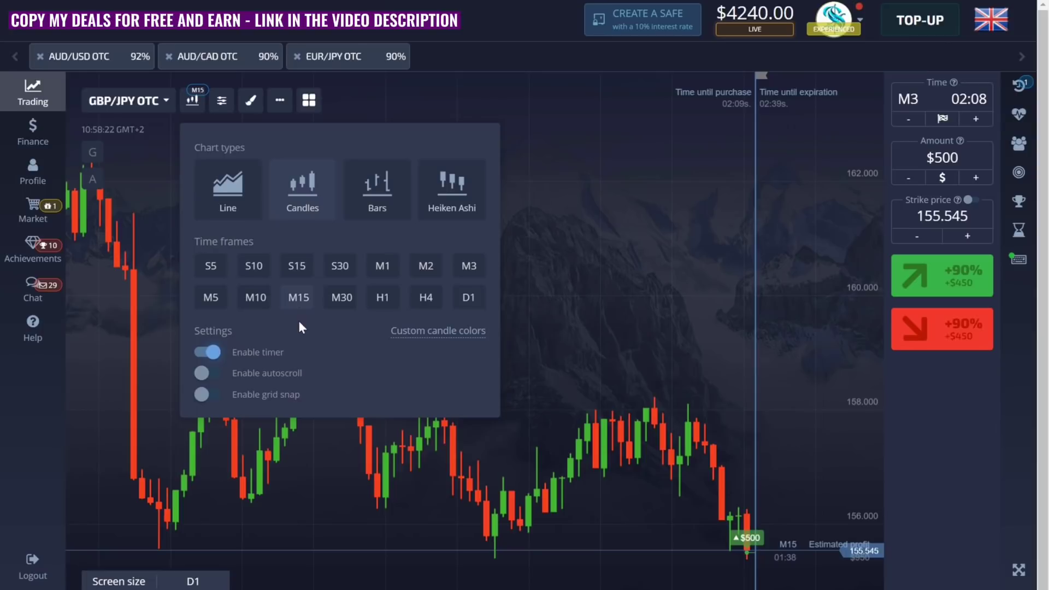
pyautogui.click(685, 365)
pyautogui.scroll(-3, 583, 405)
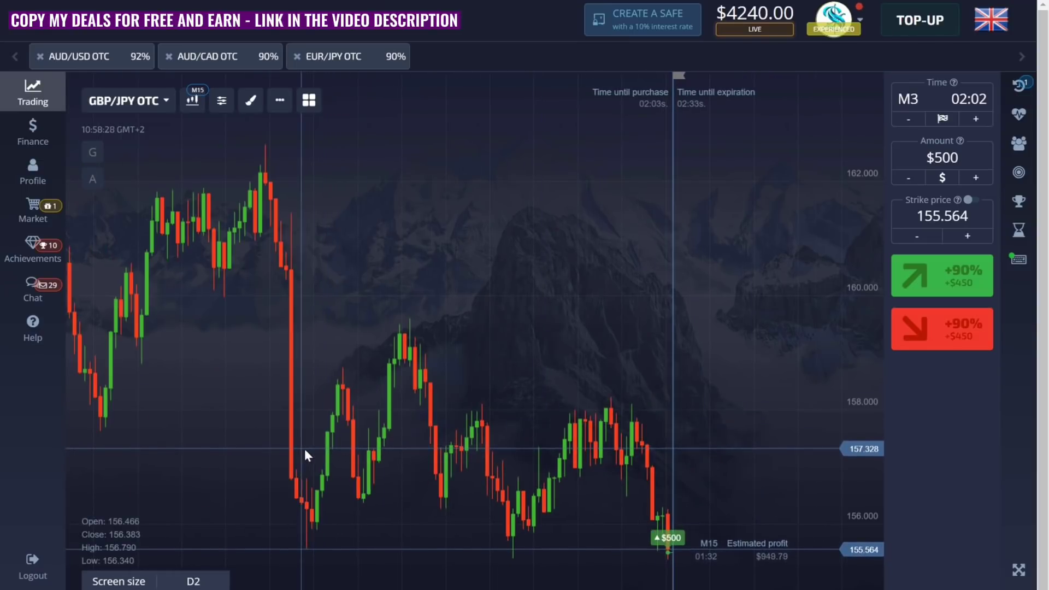
pyautogui.moveTo(332, 449)
pyautogui.mouseDown()
pyautogui.moveTo(677, 455)
pyautogui.moveTo(405, 448)
pyautogui.mouseUp()
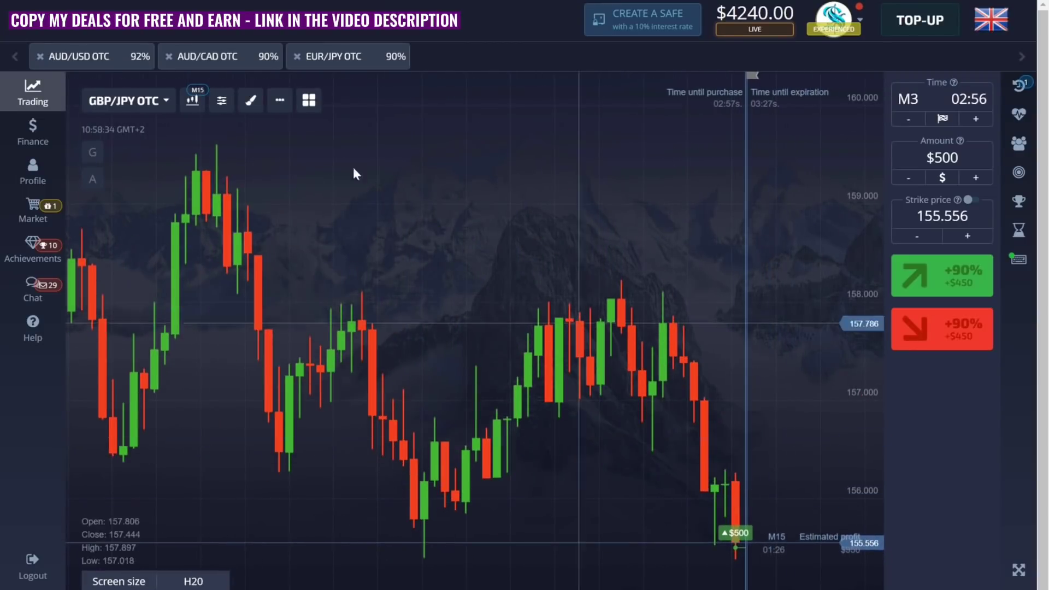
pyautogui.click(192, 100)
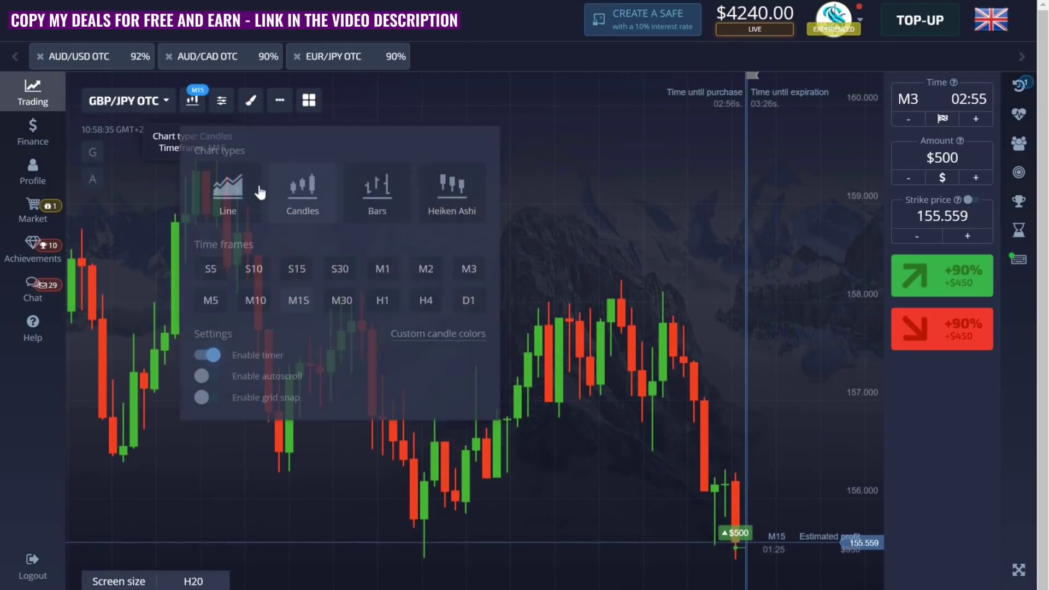
pyautogui.click(346, 266)
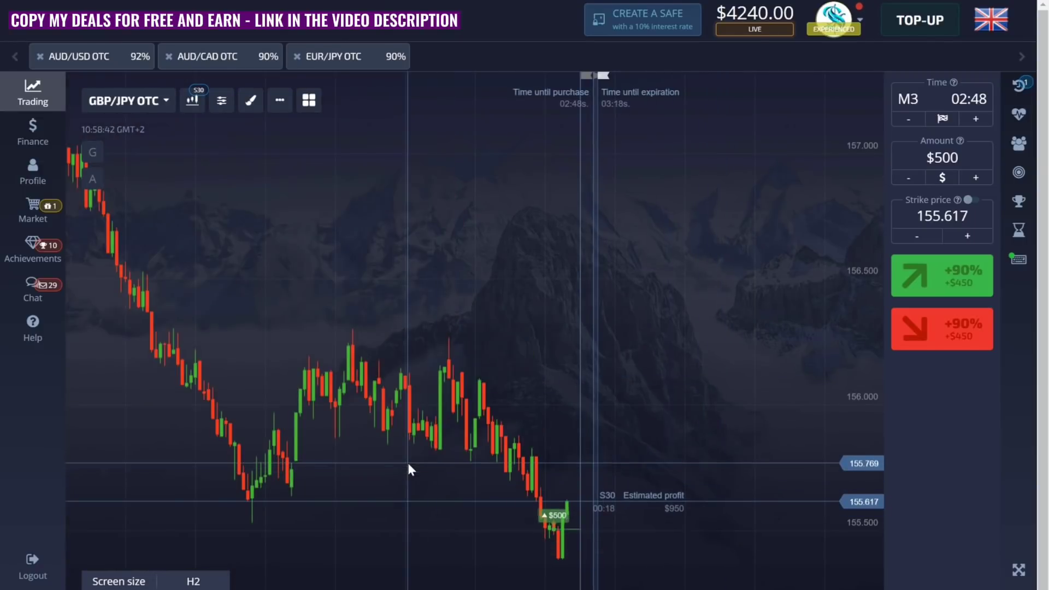
# Step: Examine the S30 candles around the open $500 trade's entry level, both close up and against the preceding decline
pyautogui.scroll(2, 626, 516)
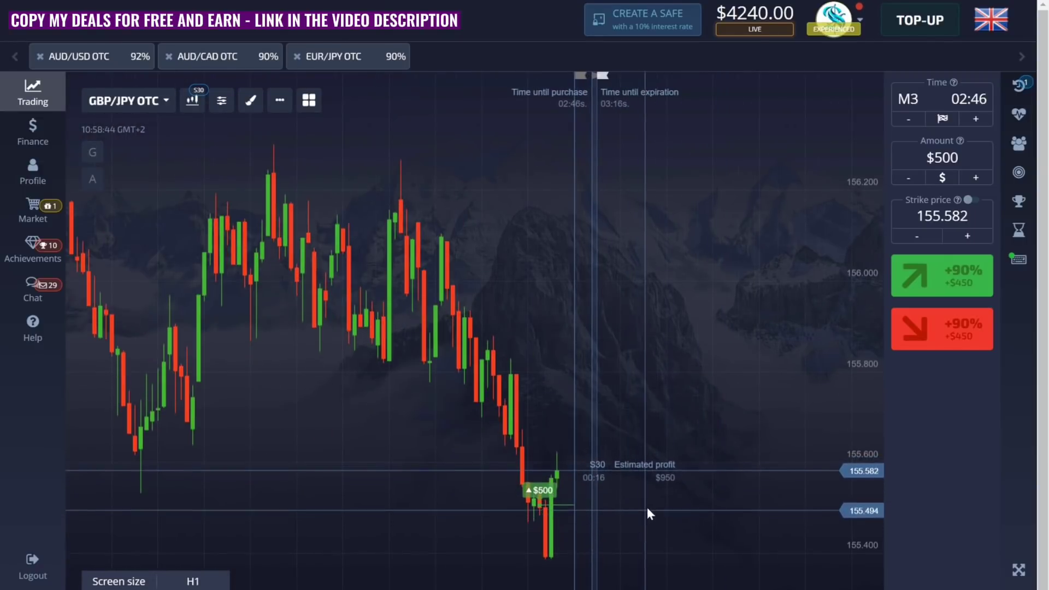
pyautogui.scroll(1, 653, 499)
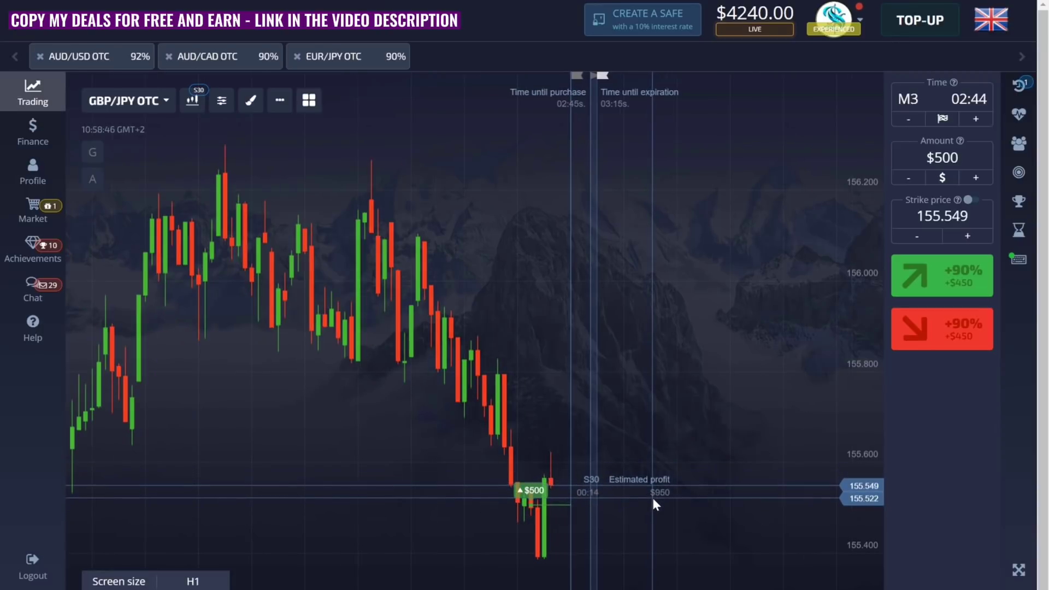
pyautogui.scroll(3, 651, 496)
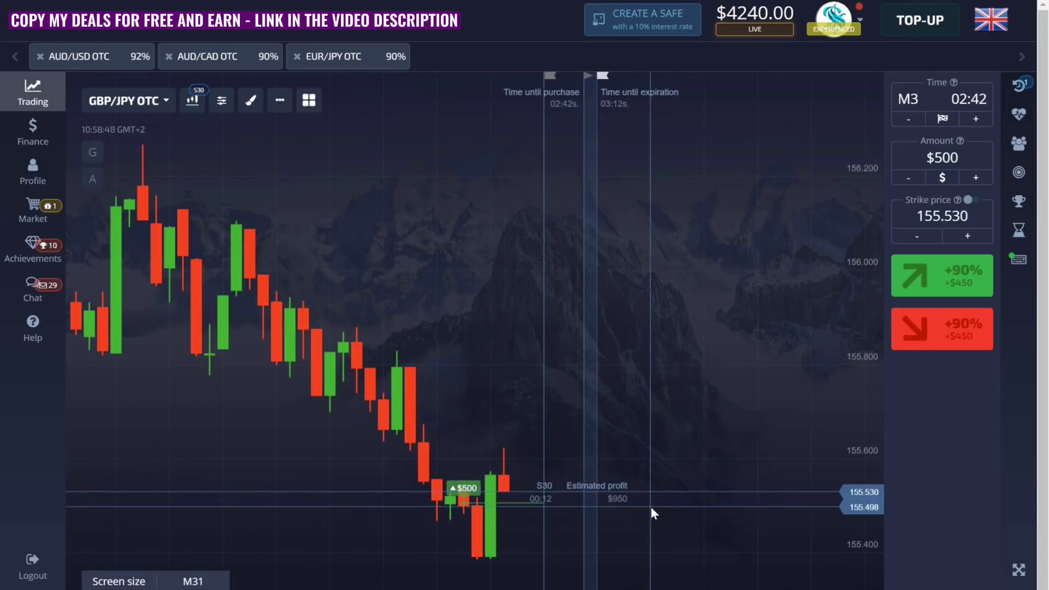
pyautogui.scroll(1, 644, 510)
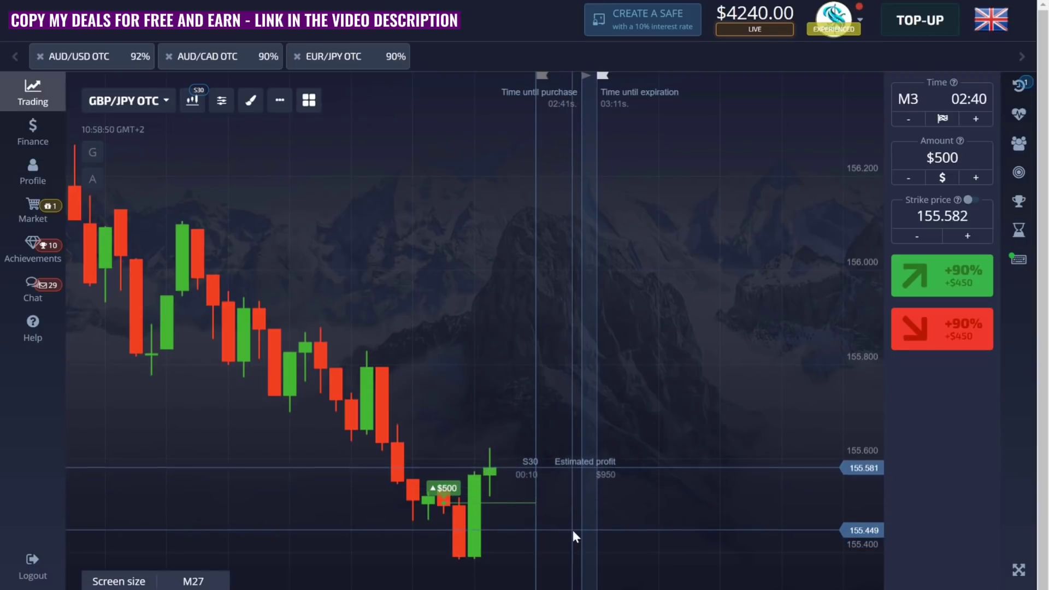
pyautogui.scroll(-2, 573, 533)
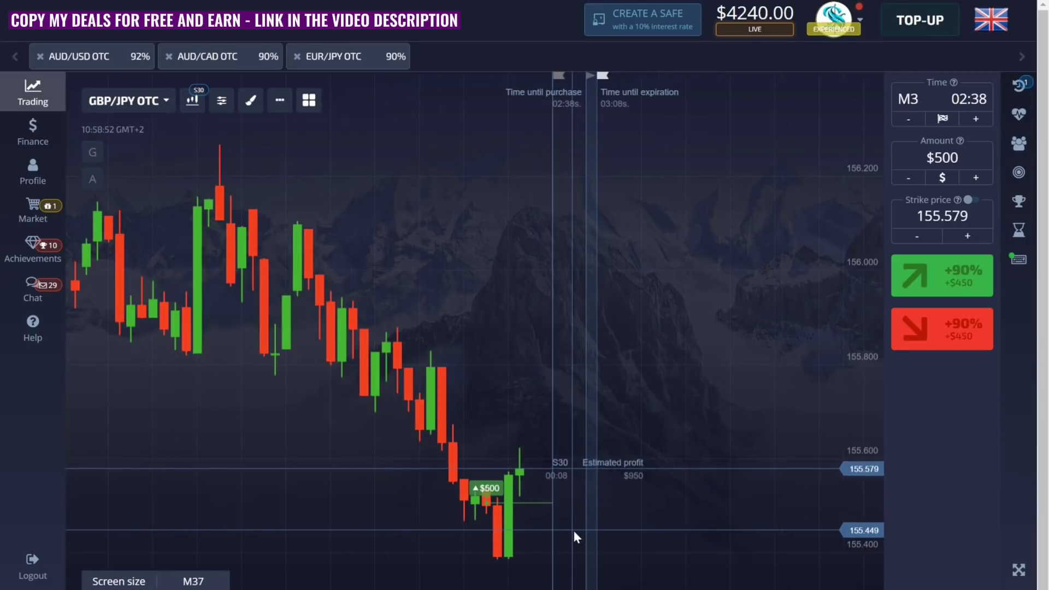
pyautogui.scroll(-3, 573, 531)
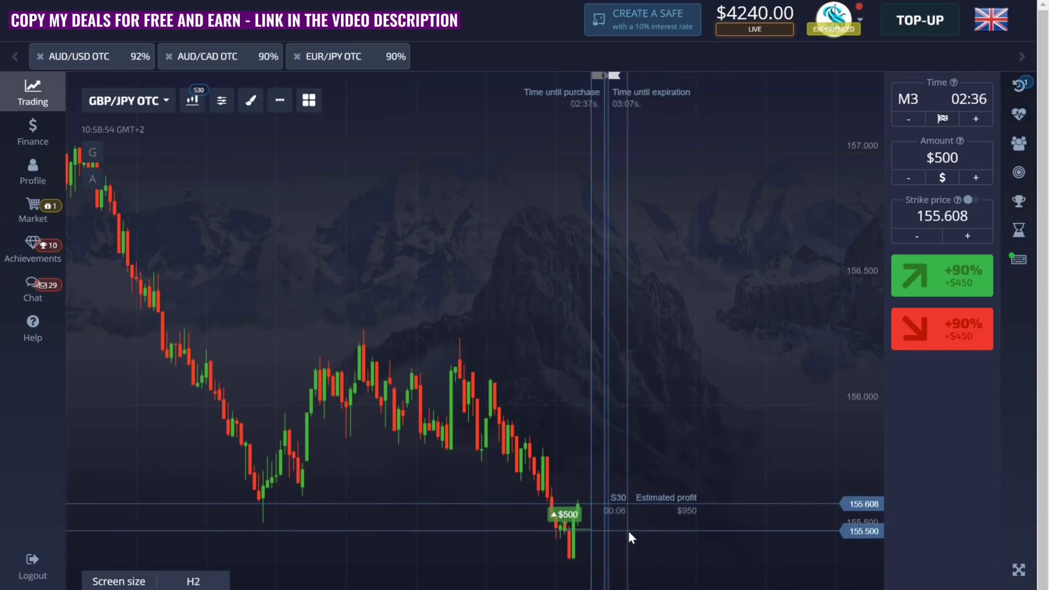
pyautogui.moveTo(621, 532); pyautogui.dragTo(717, 527)
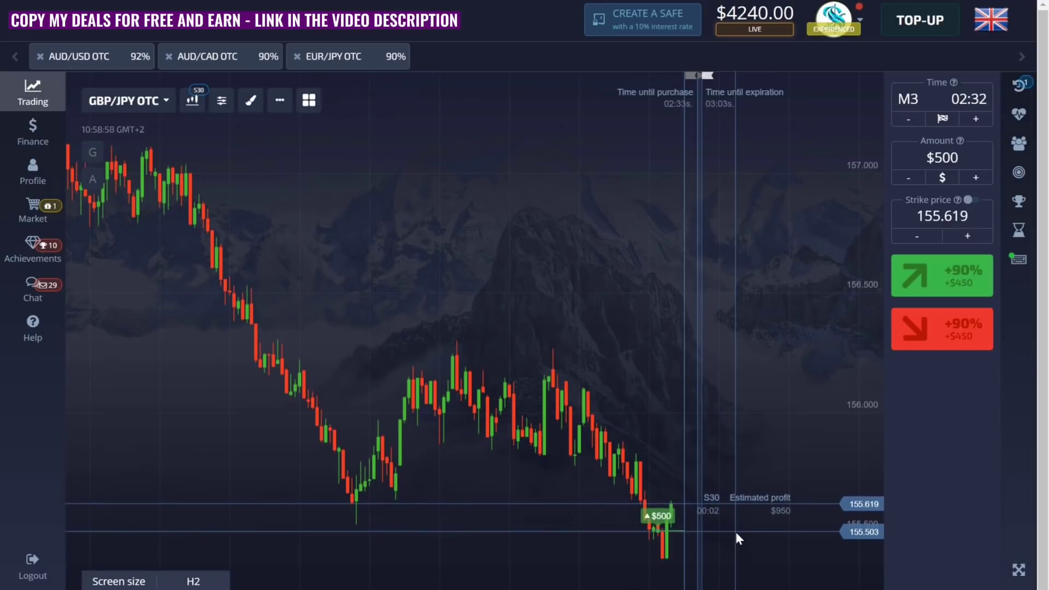
pyautogui.scroll(3, 736, 532)
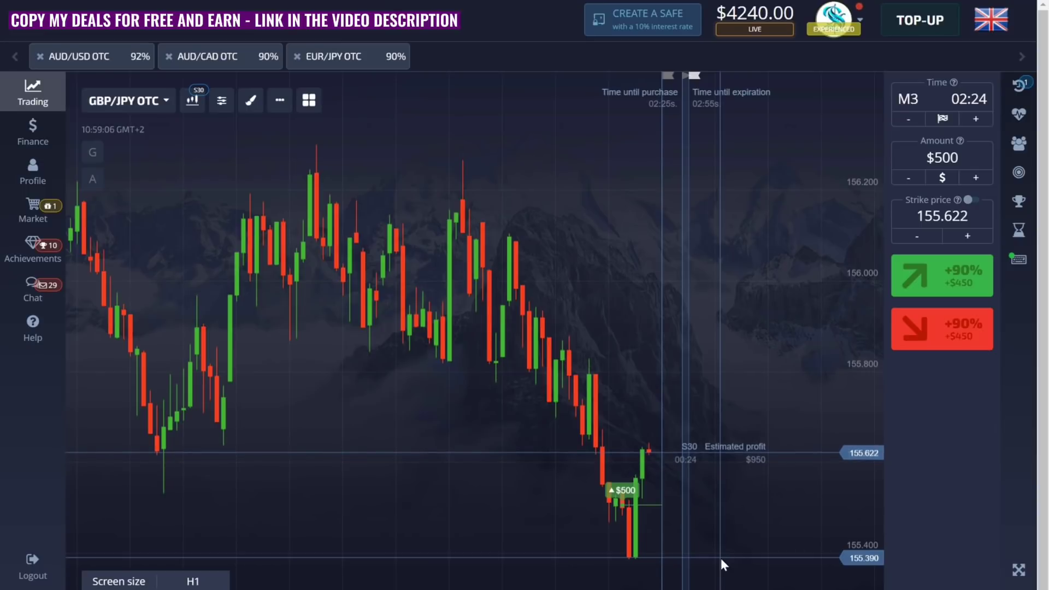
# Step: Try the M1 and M2 time frames in turn on the GBP/JPY OTC chart
pyautogui.click(193, 100)
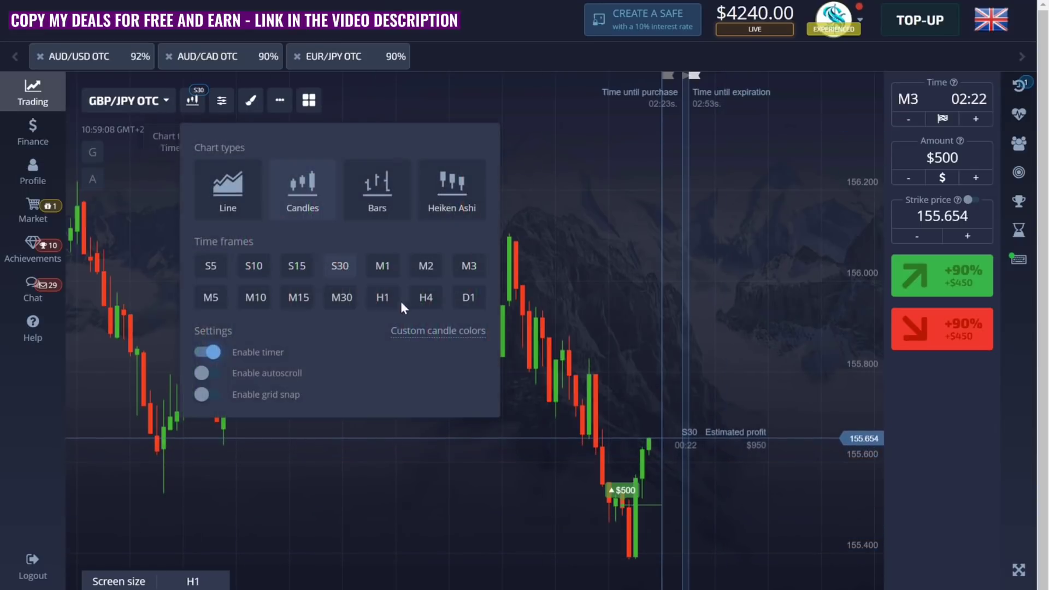
pyautogui.click(629, 382)
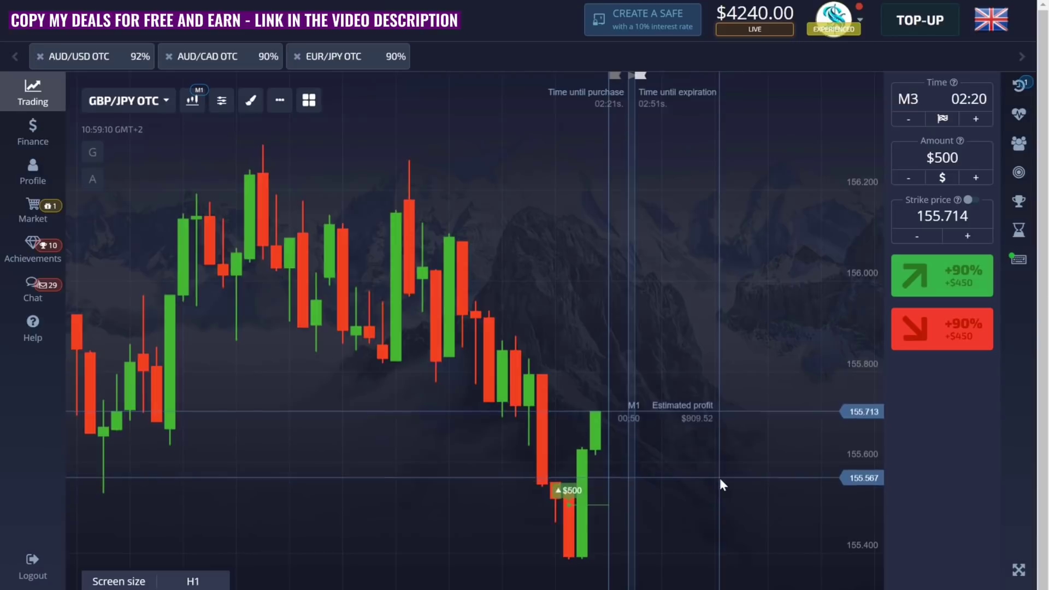
pyautogui.click(192, 100)
pyautogui.click(434, 270)
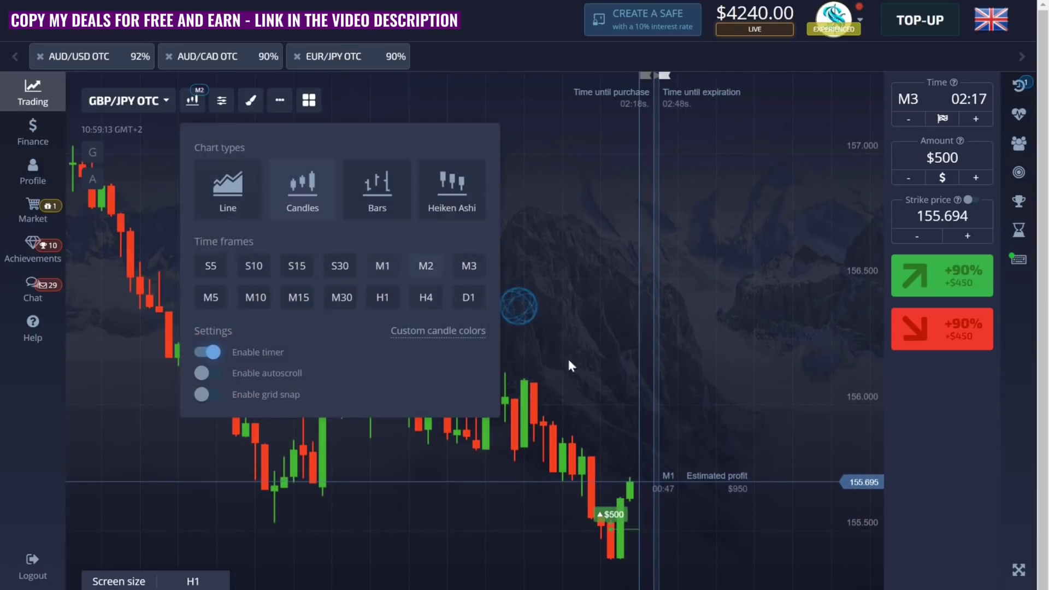
pyautogui.click(687, 427)
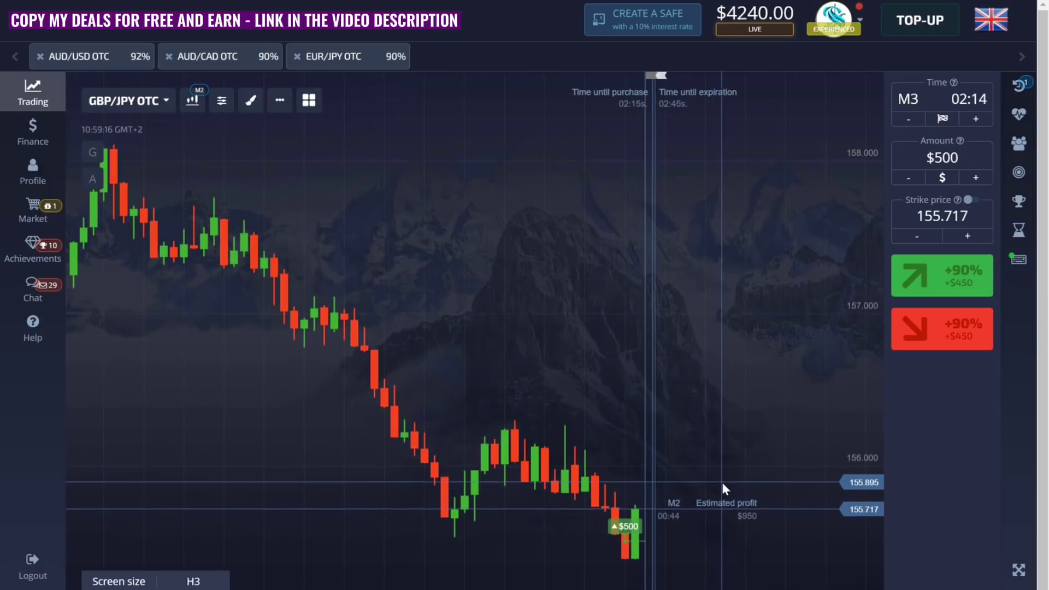
# Step: Set the GBP/JPY OTC chart's time frame to M3
pyautogui.scroll(-3, 724, 488)
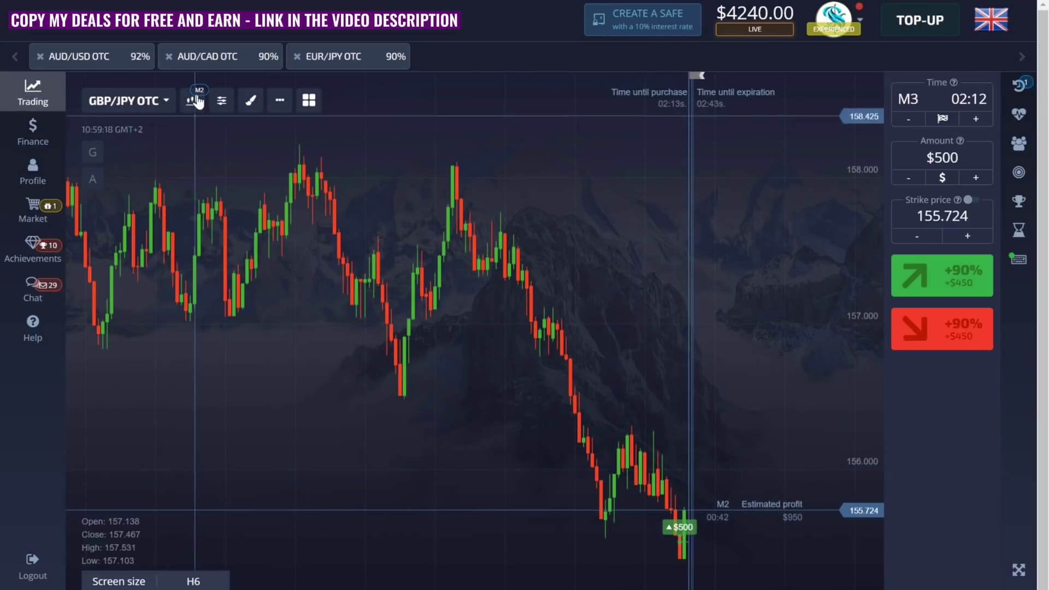
pyautogui.click(194, 100)
pyautogui.click(463, 275)
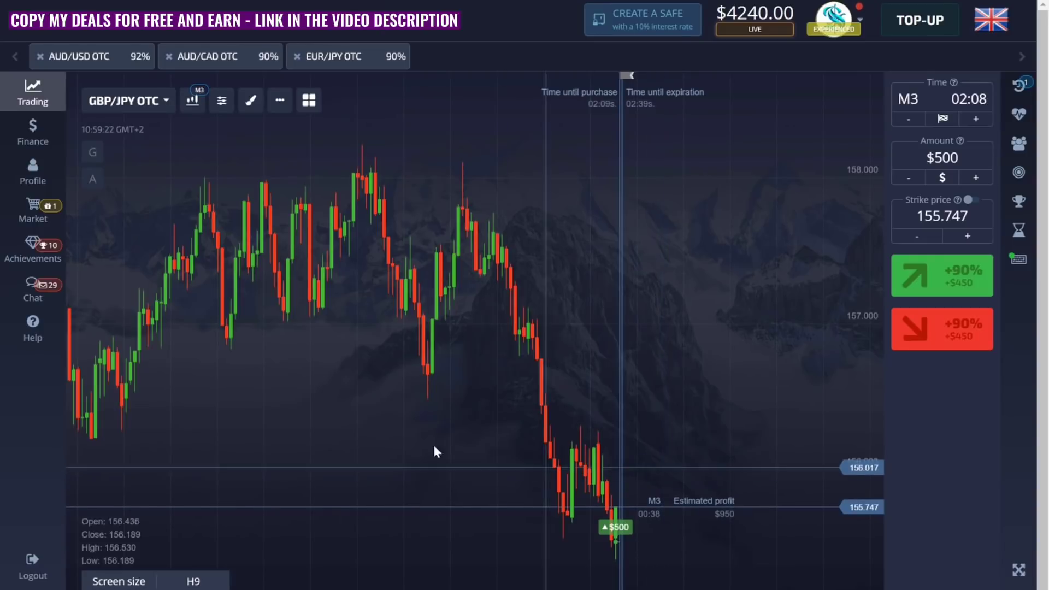
# Step: Set the GBP/JPY OTC chart's time frame to M5
pyautogui.moveTo(320, 426); pyautogui.dragTo(535, 413)
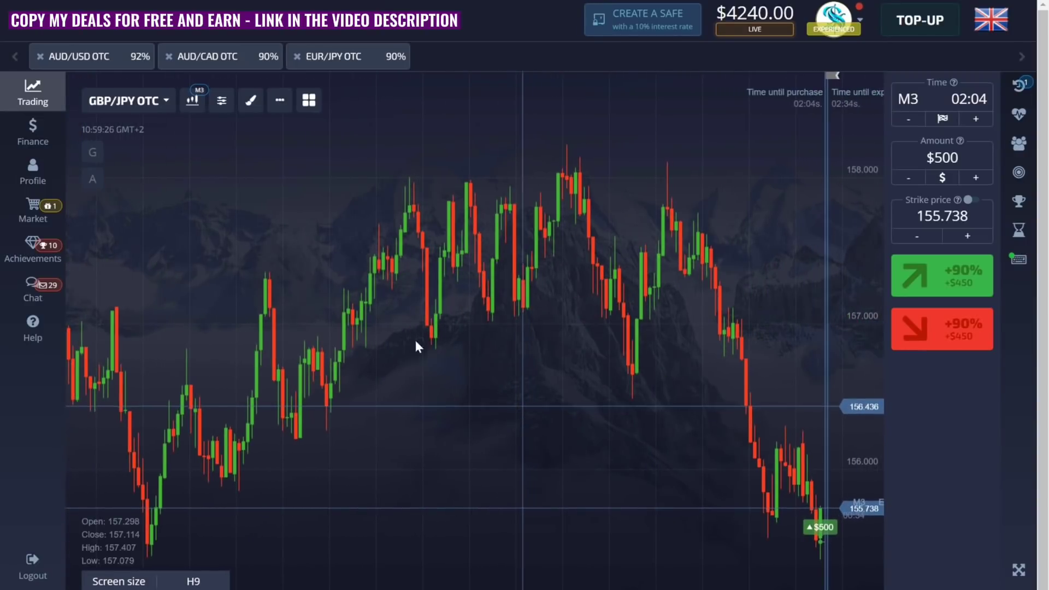
pyautogui.click(193, 100)
pyautogui.click(224, 305)
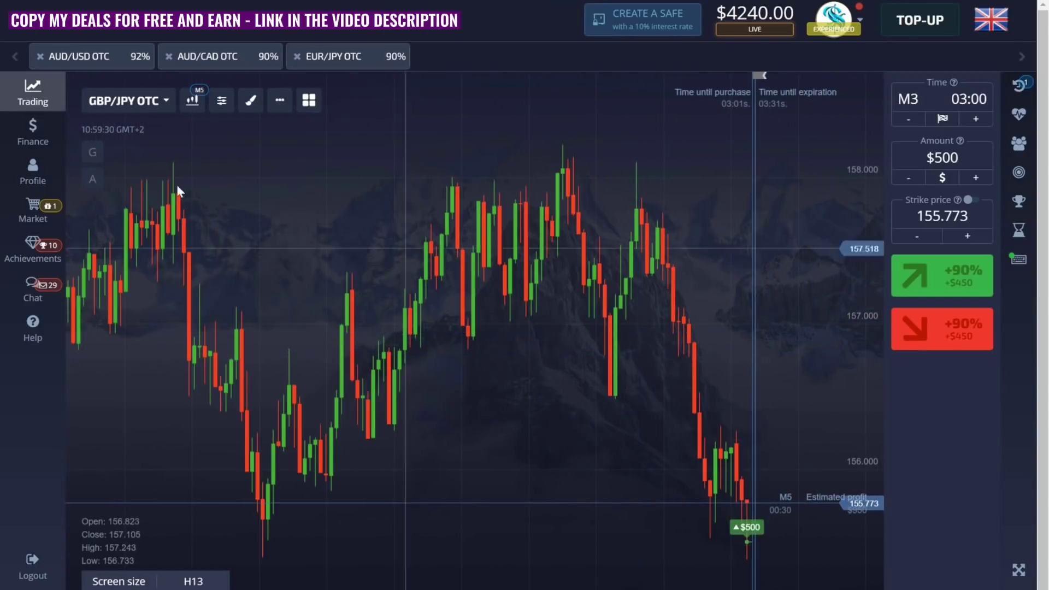
# Step: Capture the M5 chart area, draw a green support line under its two matching lows, and box each low with a rectangle
pyautogui.press('Print')
pyautogui.moveTo(174, 124); pyautogui.dragTo(850, 589)
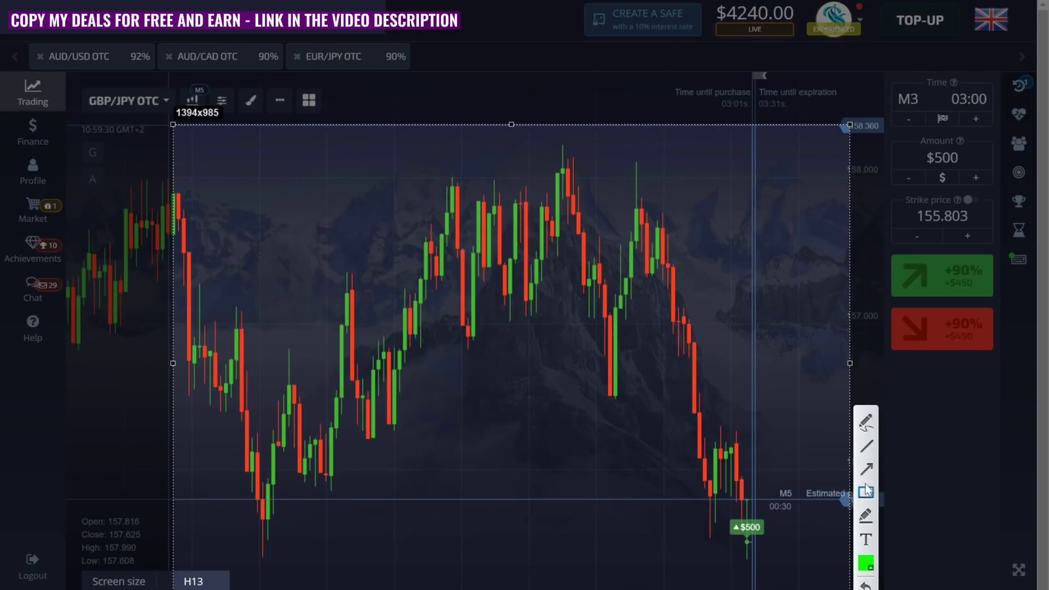
pyautogui.moveTo(243, 559); pyautogui.dragTo(430, 570)
pyautogui.moveTo(763, 567); pyautogui.dragTo(780, 561)
pyautogui.moveTo(234, 535); pyautogui.dragTo(293, 573)
pyautogui.moveTo(725, 544); pyautogui.dragTo(783, 575)
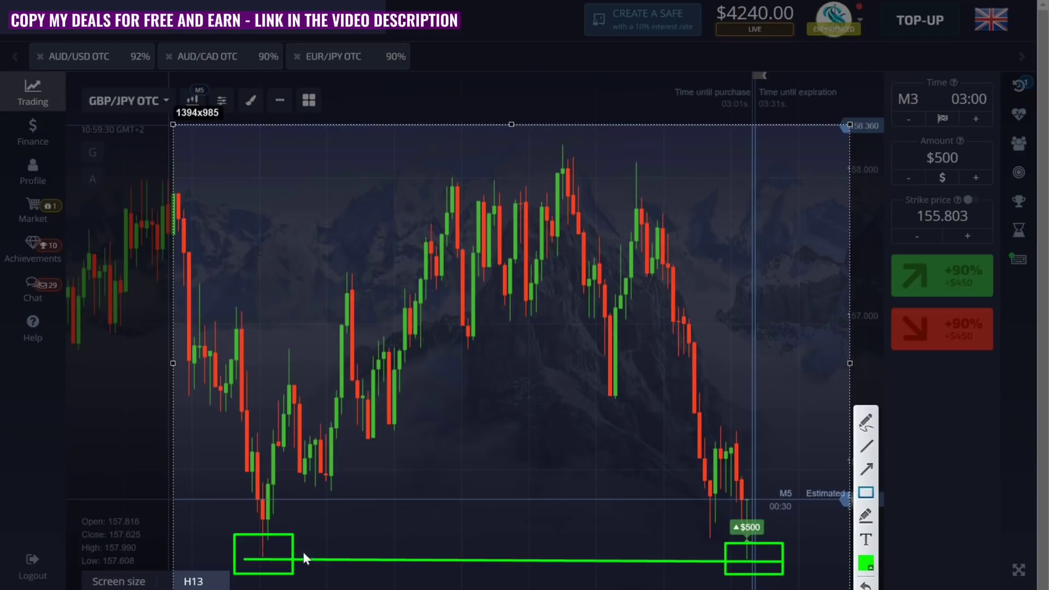
pyautogui.press('Escape')
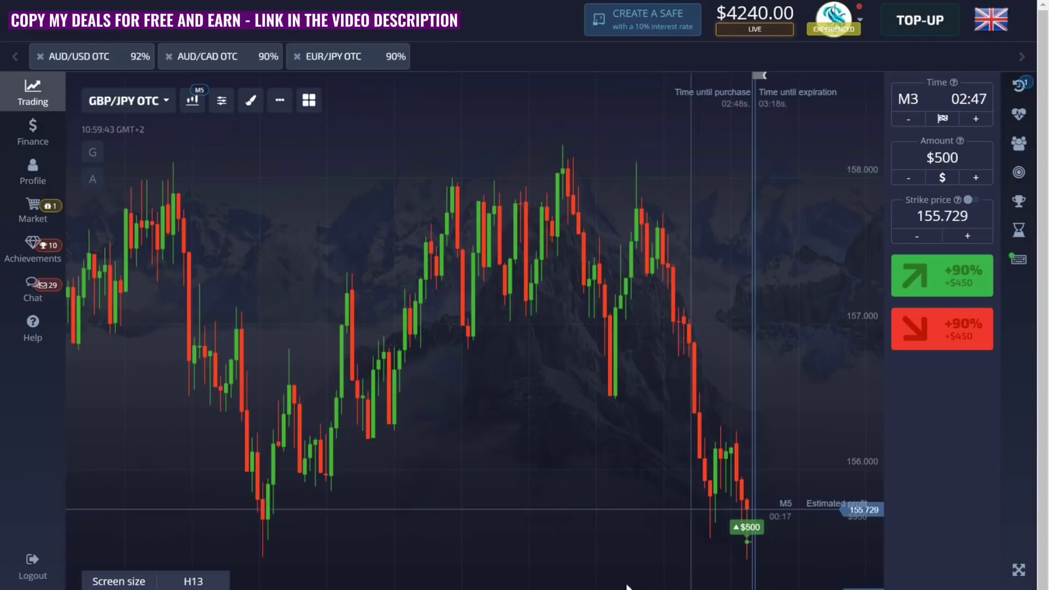
pyautogui.scroll(10, 575, 481)
pyautogui.scroll(-1, 615, 483)
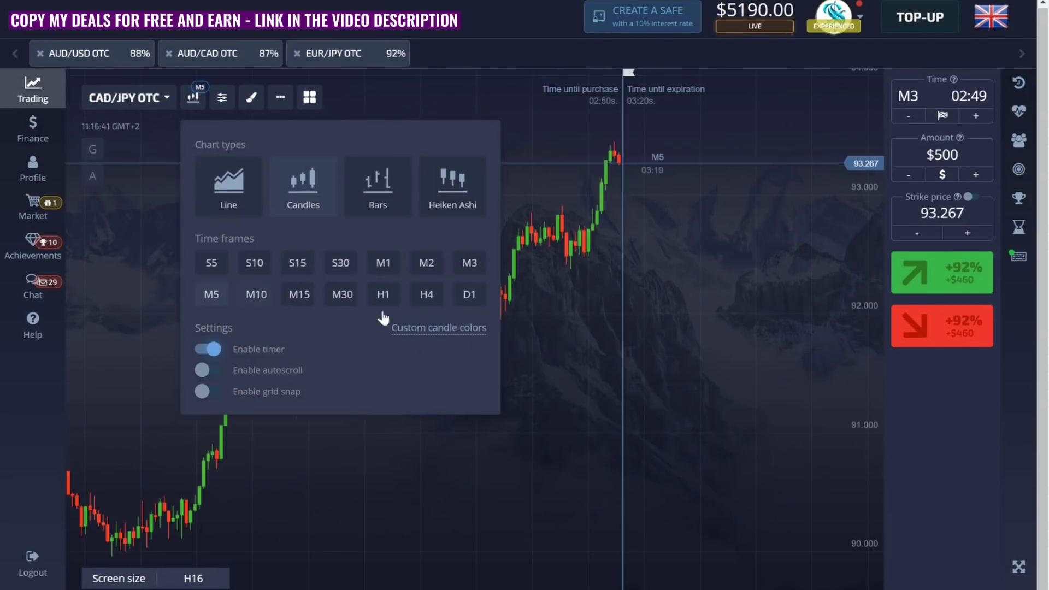
# Step: Set the CAD/JPY OTC chart's time frame to M10
pyautogui.click(518, 303)
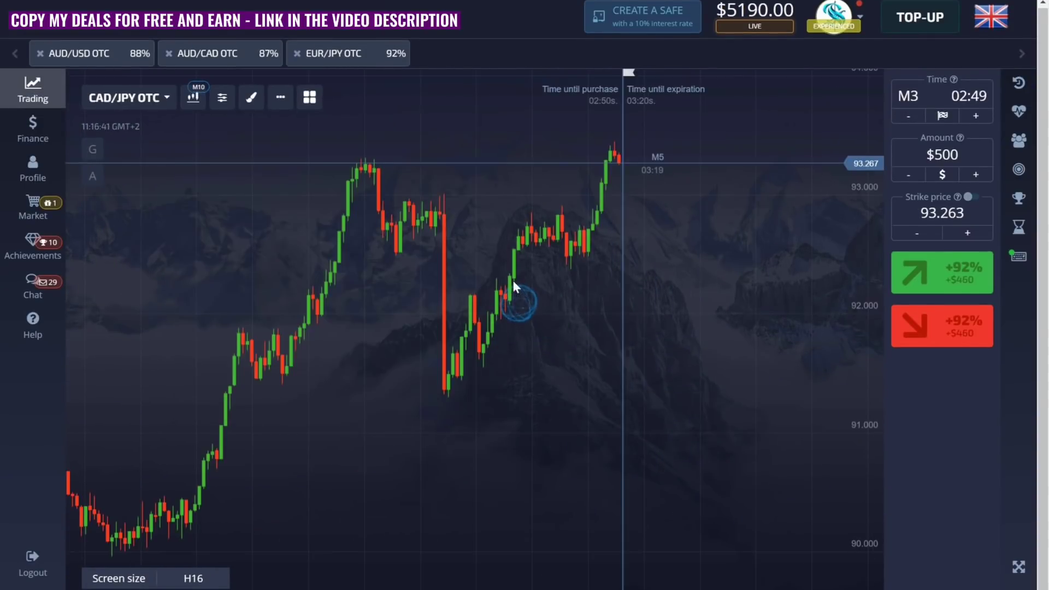
pyautogui.scroll(-3, 491, 292)
pyautogui.scroll(3, 551, 280)
# Step: Capture the two recent CAD/JPY OTC peaks on M10 and draw a green horizontal resistance line across them
pyautogui.press('Print')
pyautogui.moveTo(280, 122)
pyautogui.mouseDown()
pyautogui.moveTo(785, 414)
pyautogui.moveTo(830, 461)
pyautogui.mouseUp()
pyautogui.moveTo(757, 409); pyautogui.dragTo(720, 405)
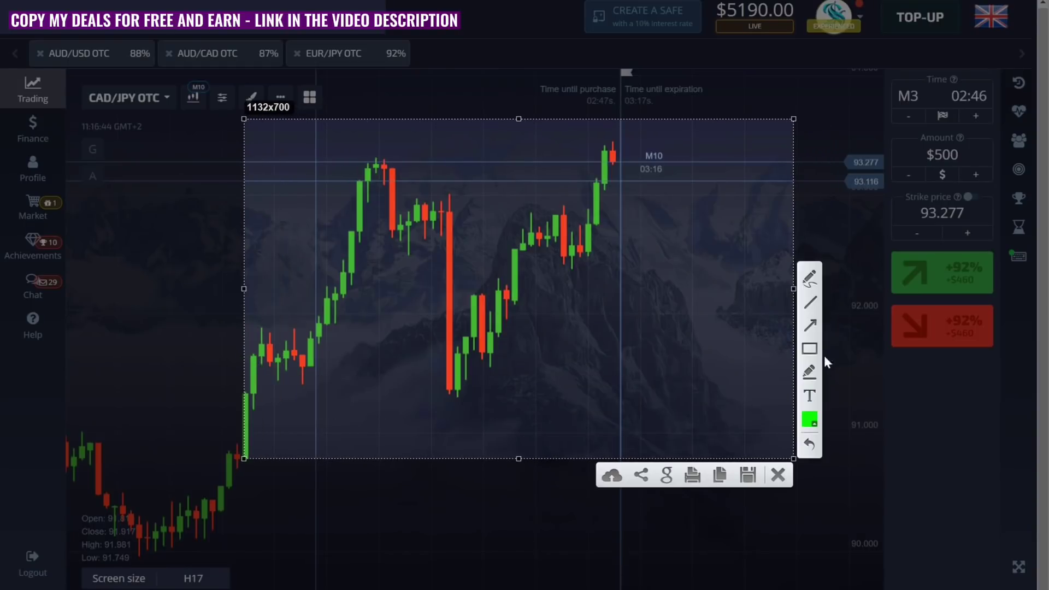
pyautogui.moveTo(291, 160); pyautogui.dragTo(601, 160)
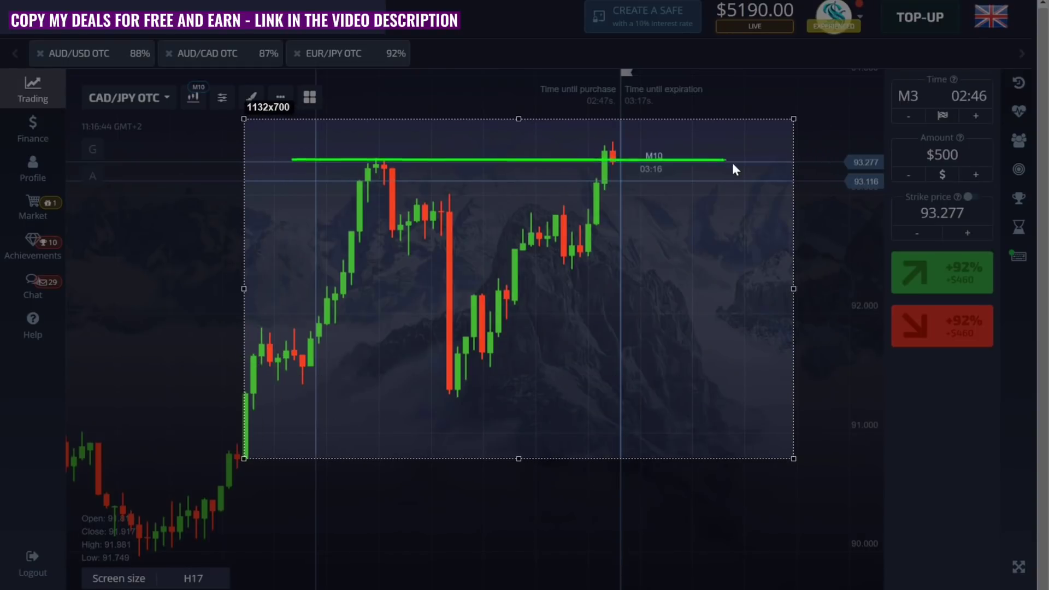
pyautogui.moveTo(733, 164); pyautogui.dragTo(736, 164)
# Step: Add arrows for the rise and fall at both peaks, write a question mark beside the last one, and close the capture
pyautogui.moveTo(277, 221)
pyautogui.mouseDown()
pyautogui.moveTo(356, 165)
pyautogui.moveTo(441, 205)
pyautogui.mouseUp()
pyautogui.moveTo(547, 193); pyautogui.dragTo(596, 168)
pyautogui.moveTo(628, 168); pyautogui.dragTo(687, 215)
pyautogui.click(813, 279)
pyautogui.moveTo(655, 250)
pyautogui.mouseDown()
pyautogui.moveTo(658, 241)
pyautogui.moveTo(672, 293)
pyautogui.mouseUp()
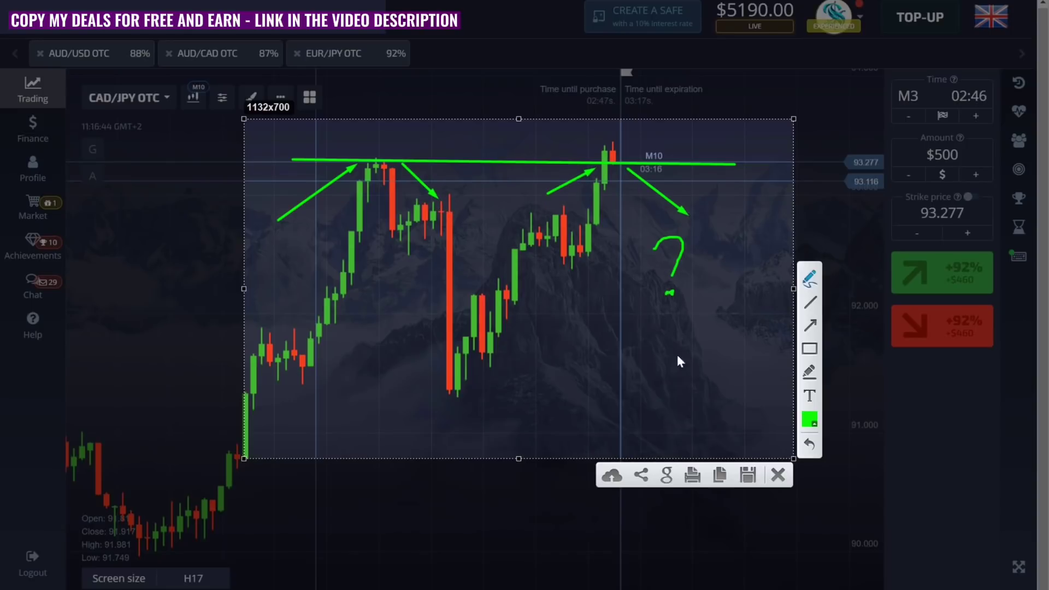
pyautogui.click(777, 475)
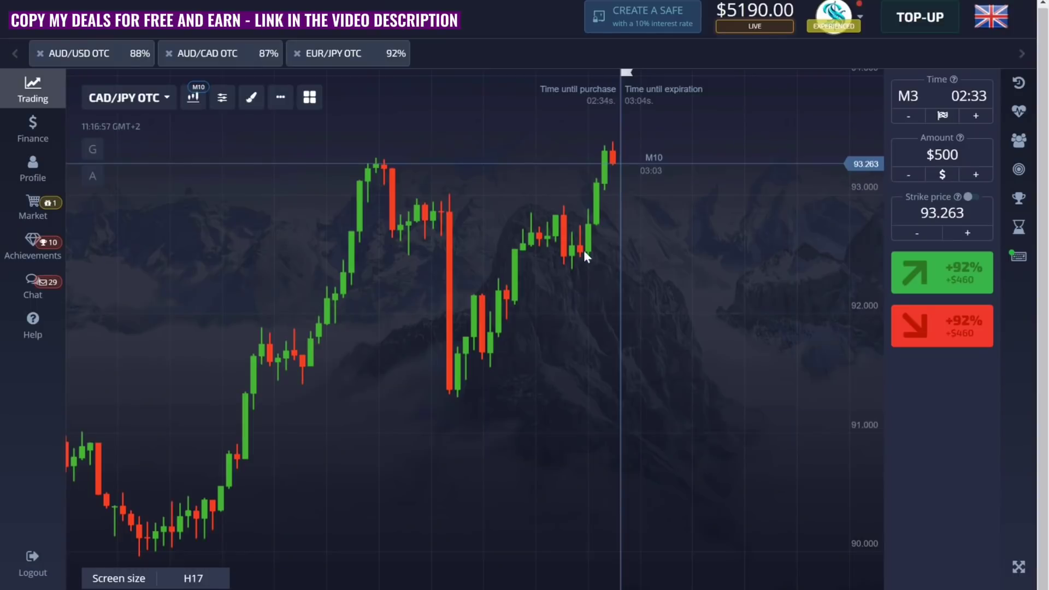
# Step: Review the CAD/JPY OTC chart's recent and earlier M10 candles, and set its time frame to H1
pyautogui.scroll(-3, 614, 201)
pyautogui.scroll(5, 651, 164)
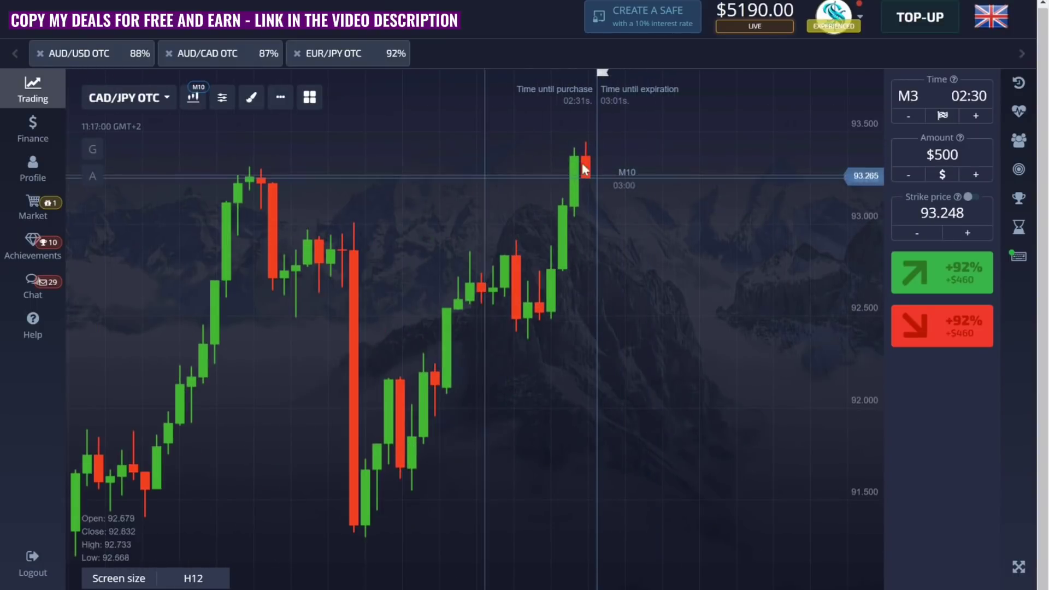
pyautogui.scroll(-3, 547, 191)
pyautogui.scroll(-2, 552, 197)
pyautogui.click(203, 102)
pyautogui.moveTo(502, 295); pyautogui.dragTo(827, 299)
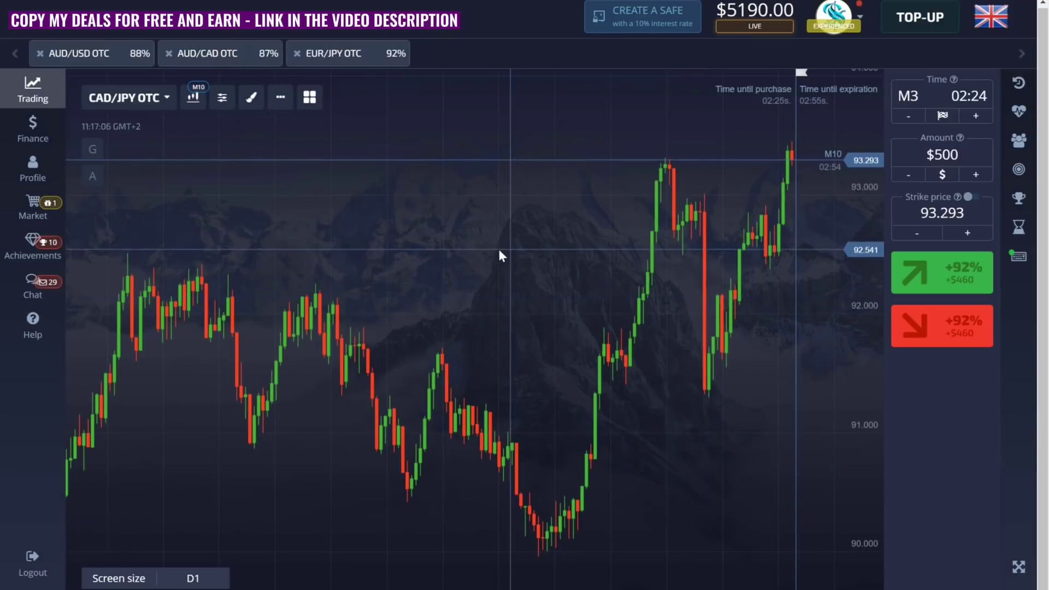
pyautogui.click(192, 98)
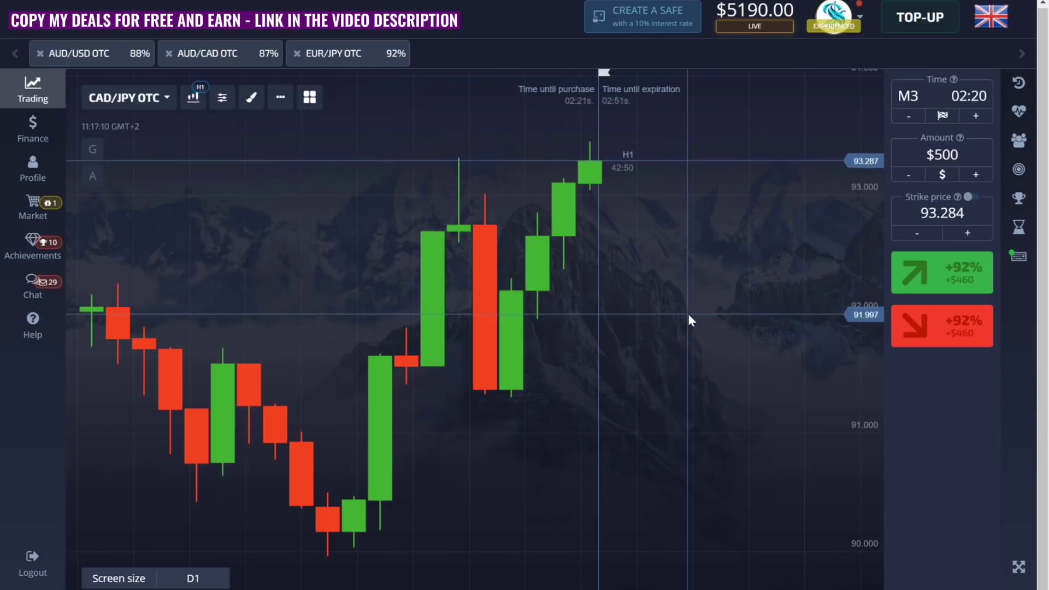
# Step: Capture the wide CAD/JPY OTC H1 chart and draw a rising channel with one line along the highs and one along the lows
pyautogui.scroll(-7, 683, 310)
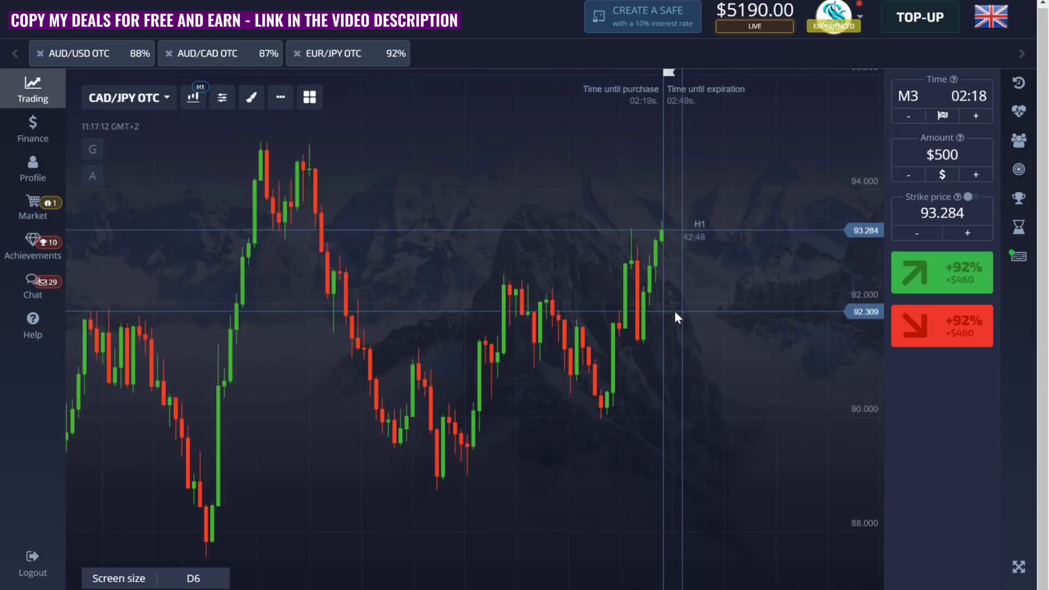
pyautogui.moveTo(457, 286); pyautogui.dragTo(593, 292)
pyautogui.press('Print')
pyautogui.moveTo(121, 131); pyautogui.dragTo(914, 589)
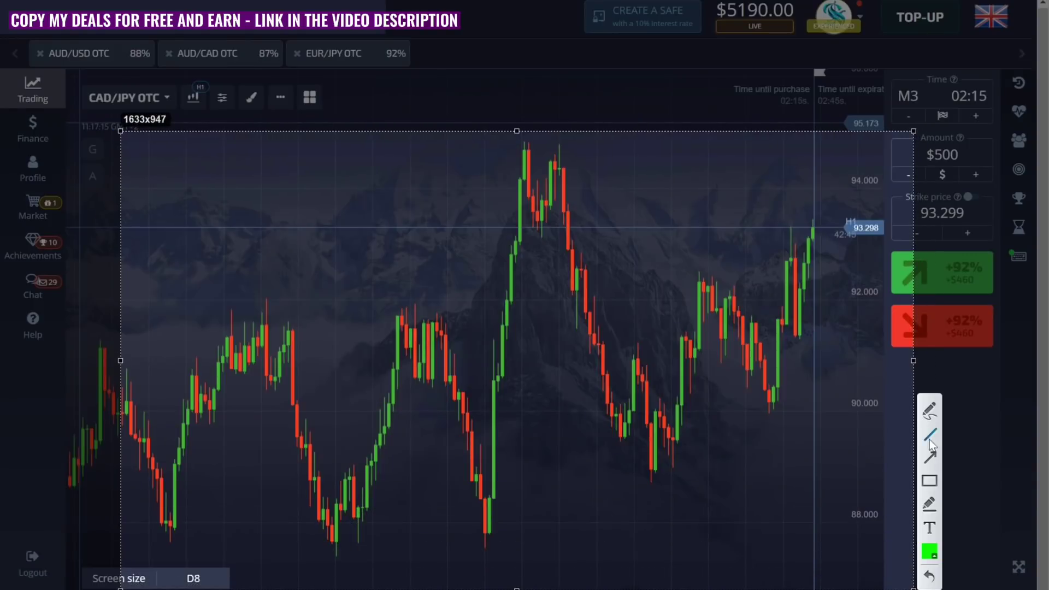
pyautogui.moveTo(170, 354); pyautogui.dragTo(283, 334)
pyautogui.moveTo(865, 245); pyautogui.dragTo(861, 229)
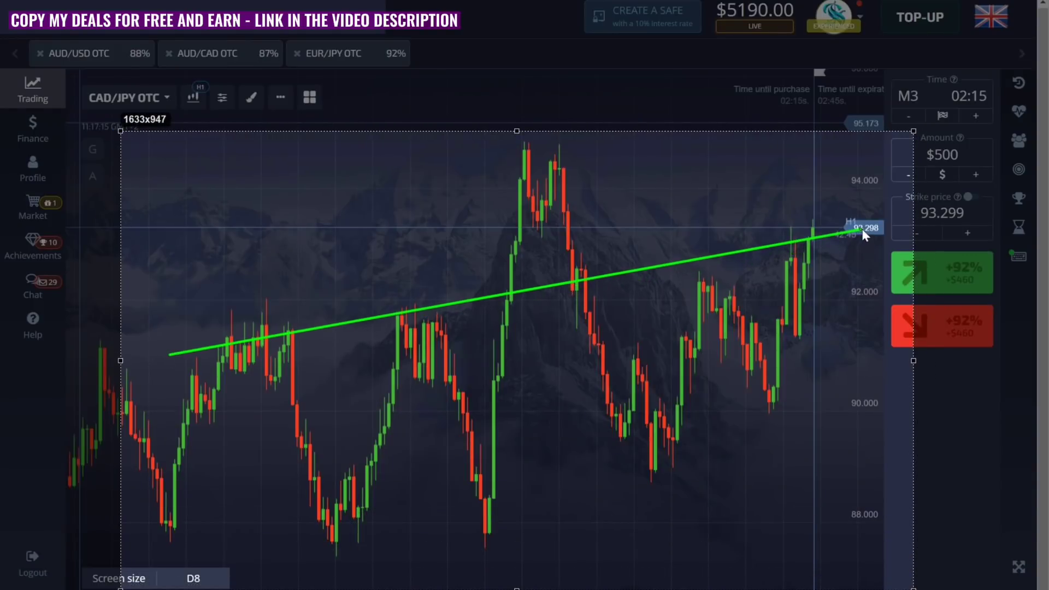
pyautogui.moveTo(291, 578); pyautogui.dragTo(488, 541)
pyautogui.moveTo(850, 455); pyautogui.dragTo(856, 447)
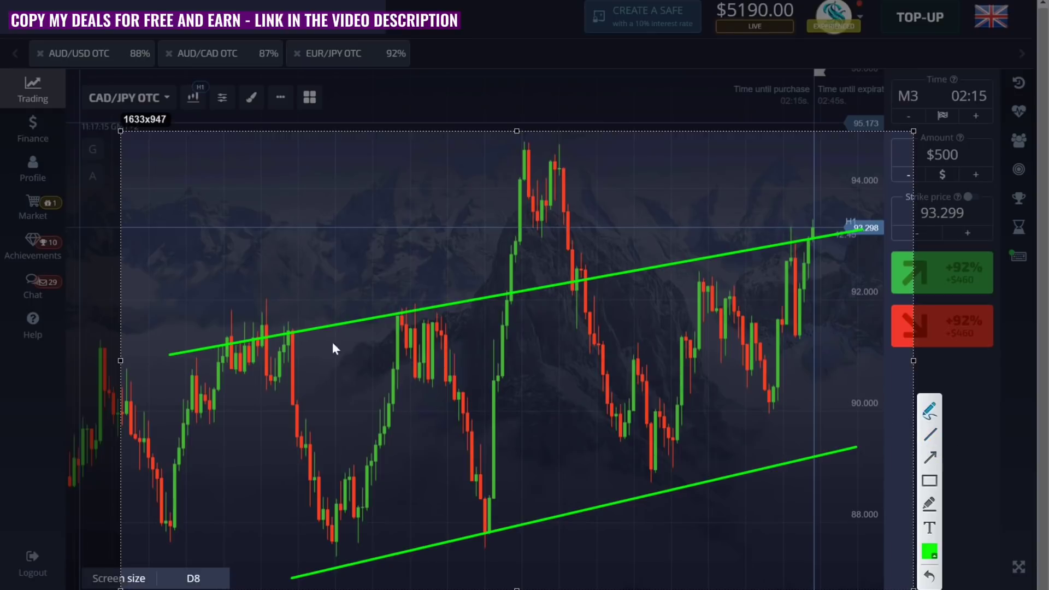
# Step: Mark the swing highs near the channel's upper line and the latest candles with freehand pen strokes
pyautogui.moveTo(402, 302); pyautogui.dragTo(435, 302)
pyautogui.moveTo(555, 146)
pyautogui.mouseDown()
pyautogui.moveTo(522, 228)
pyautogui.moveTo(598, 210)
pyautogui.mouseUp()
pyautogui.moveTo(808, 224); pyautogui.dragTo(798, 221)
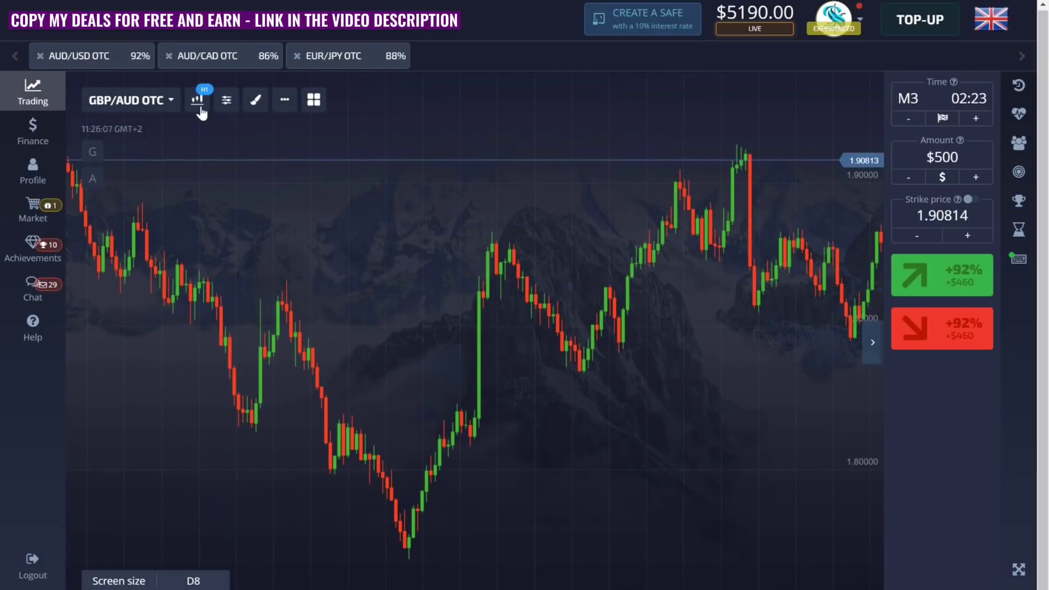
# Step: Capture the two latest highs on the GBP/AUD OTC H1 chart and draw a green horizontal resistance line across them
pyautogui.click(198, 100)
pyautogui.click(618, 341)
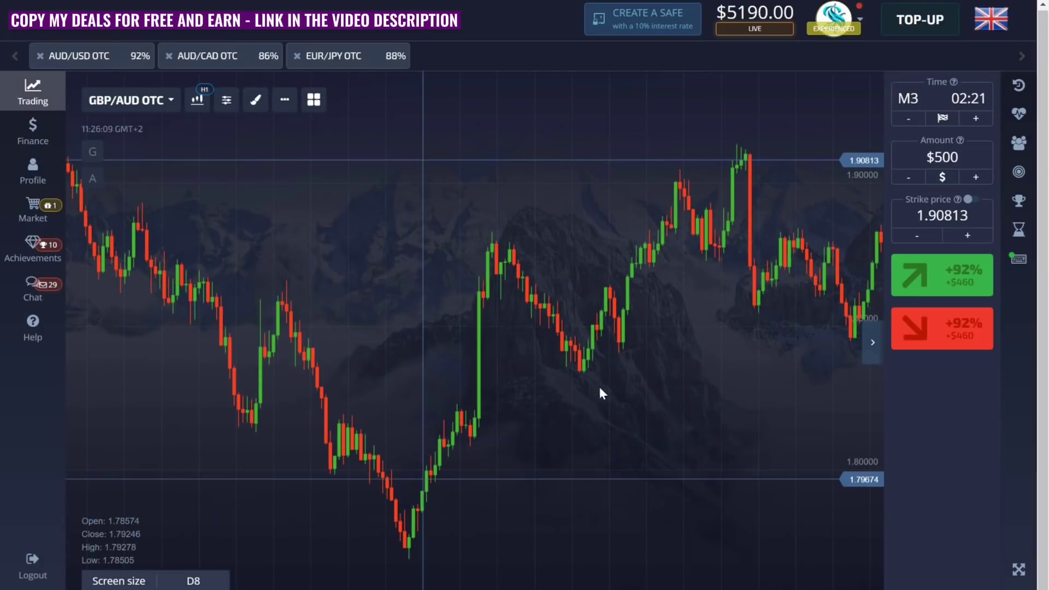
pyautogui.scroll(5, 549, 303)
pyautogui.scroll(3, 705, 228)
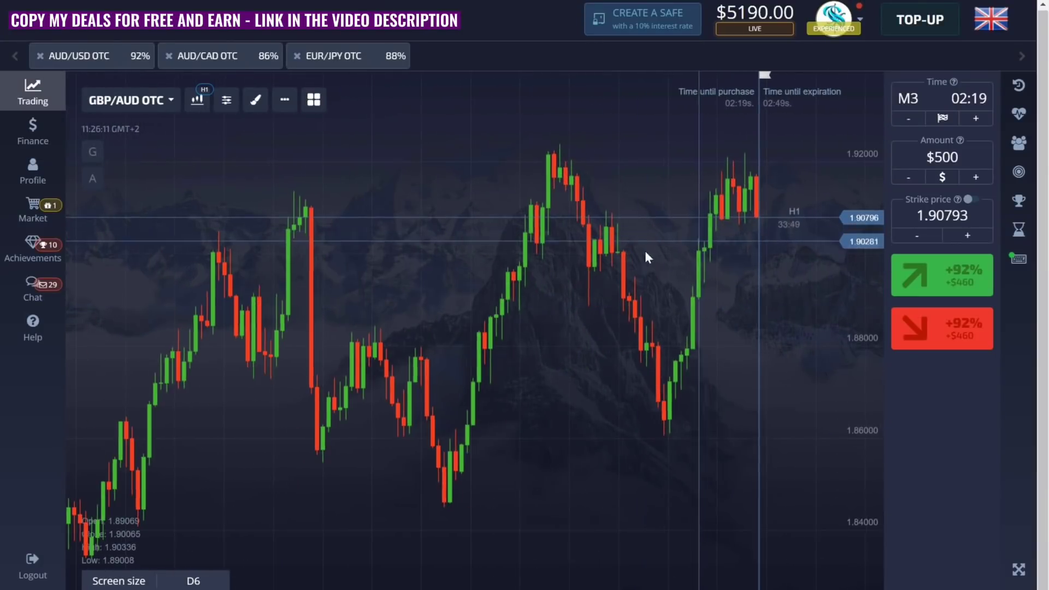
pyautogui.scroll(3, 566, 193)
pyautogui.moveTo(554, 211); pyautogui.dragTo(487, 185)
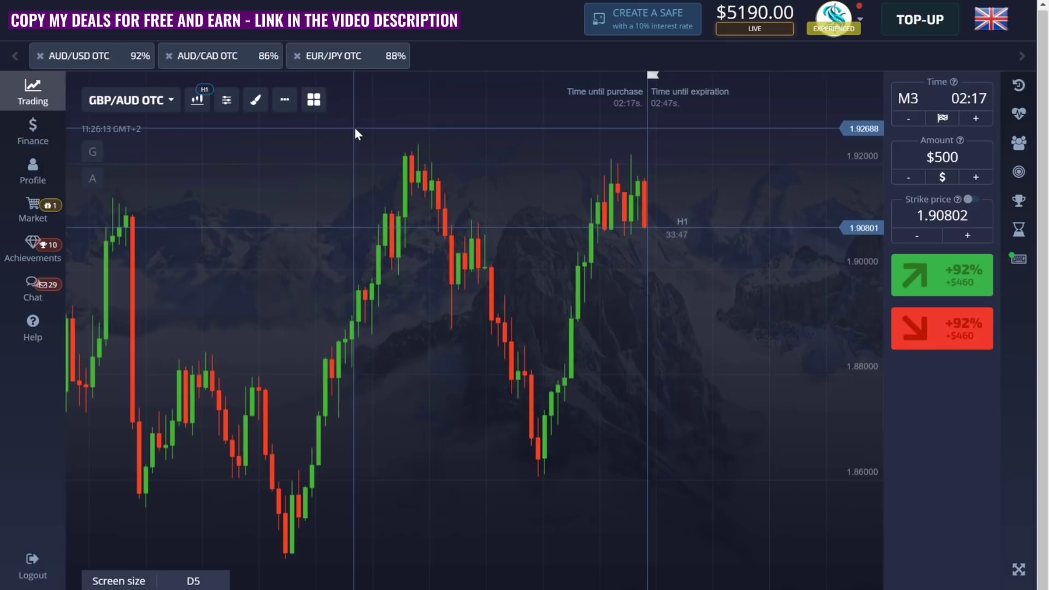
pyautogui.press('Print')
pyautogui.moveTo(345, 126); pyautogui.dragTo(817, 404)
pyautogui.moveTo(778, 350); pyautogui.dragTo(741, 351)
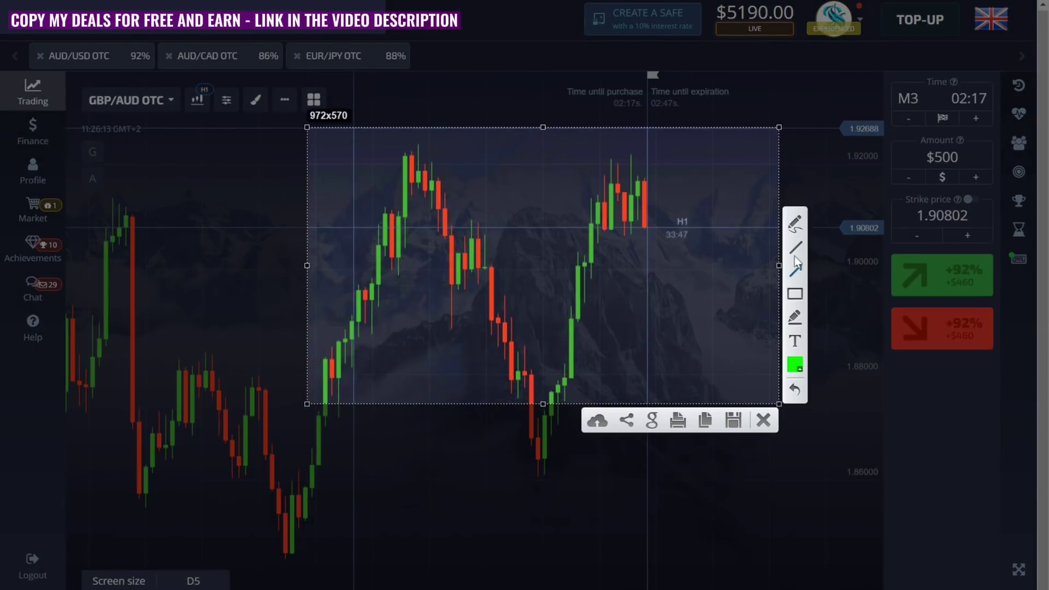
pyautogui.moveTo(340, 160); pyautogui.dragTo(726, 158)
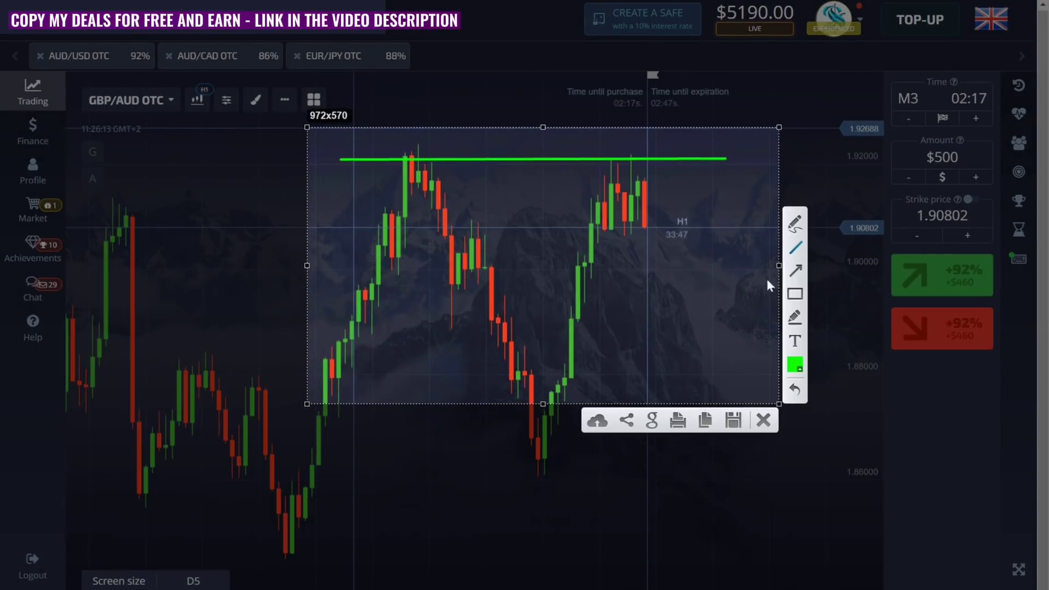
pyautogui.click(770, 422)
# Step: Check the recent GBP/AUD OTC highs on the M15 time frame, and set the chart to M5
pyautogui.scroll(2, 427, 168)
pyautogui.click(199, 101)
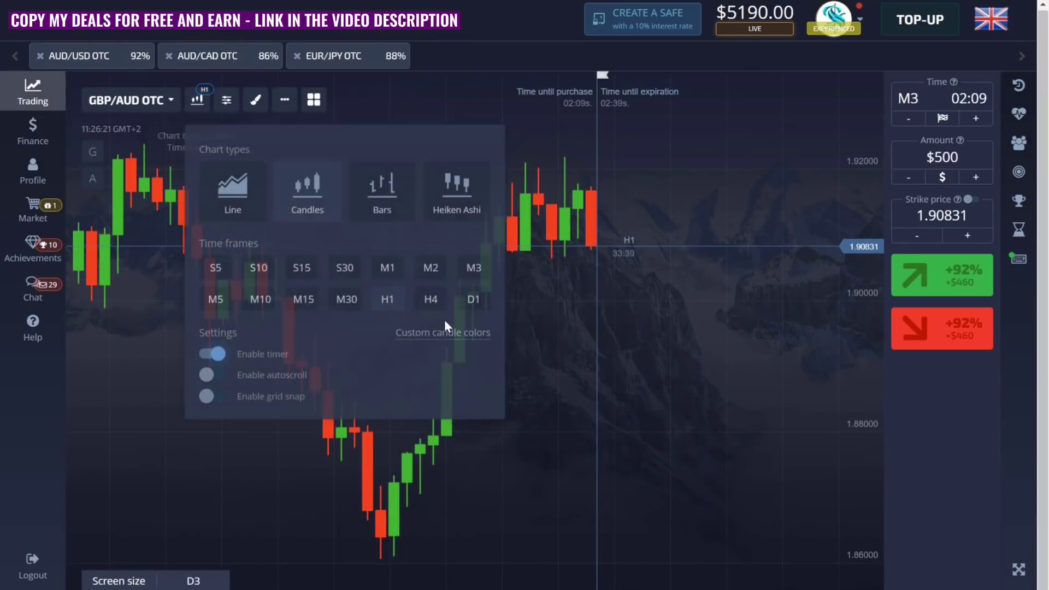
pyautogui.click(316, 306)
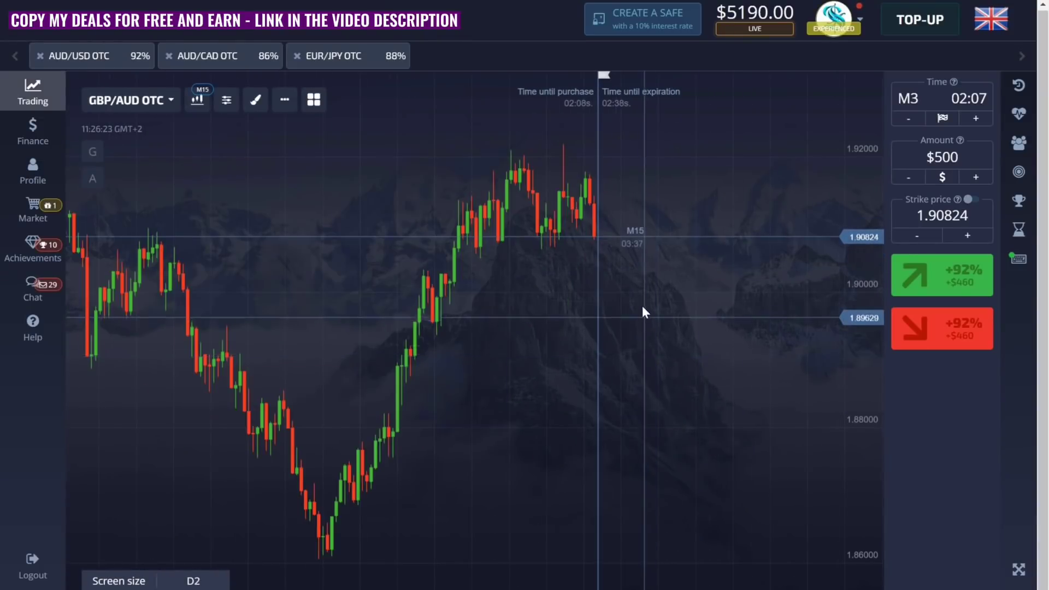
pyautogui.scroll(2, 641, 306)
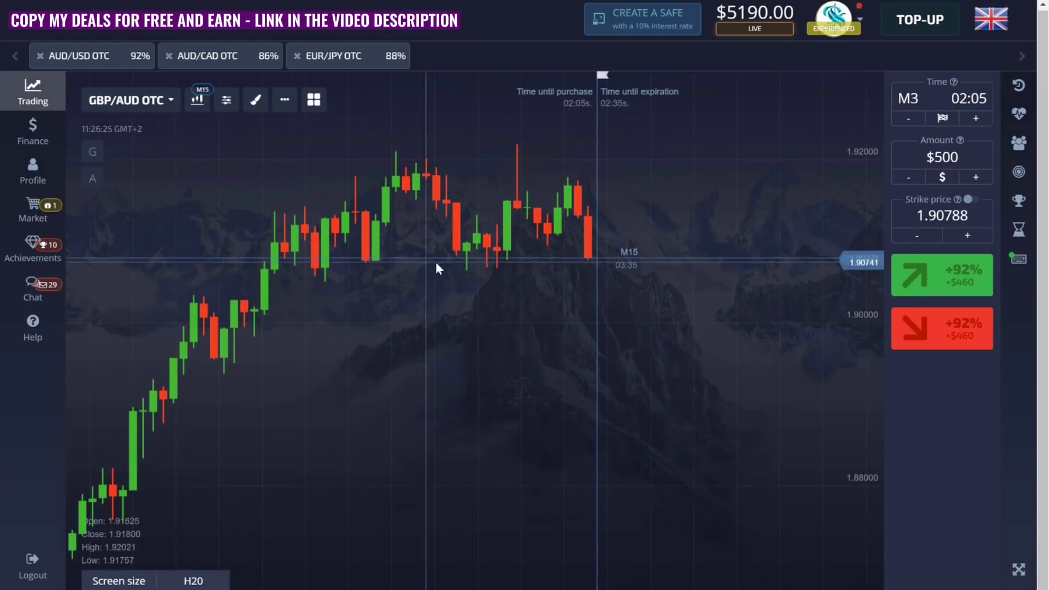
pyautogui.scroll(-2, 635, 256)
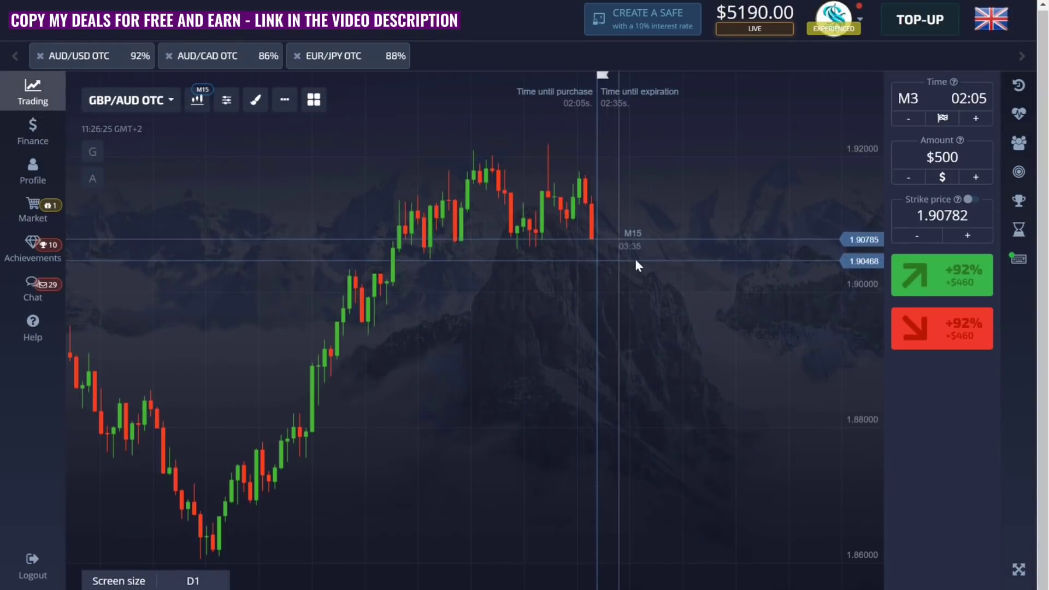
pyautogui.click(198, 100)
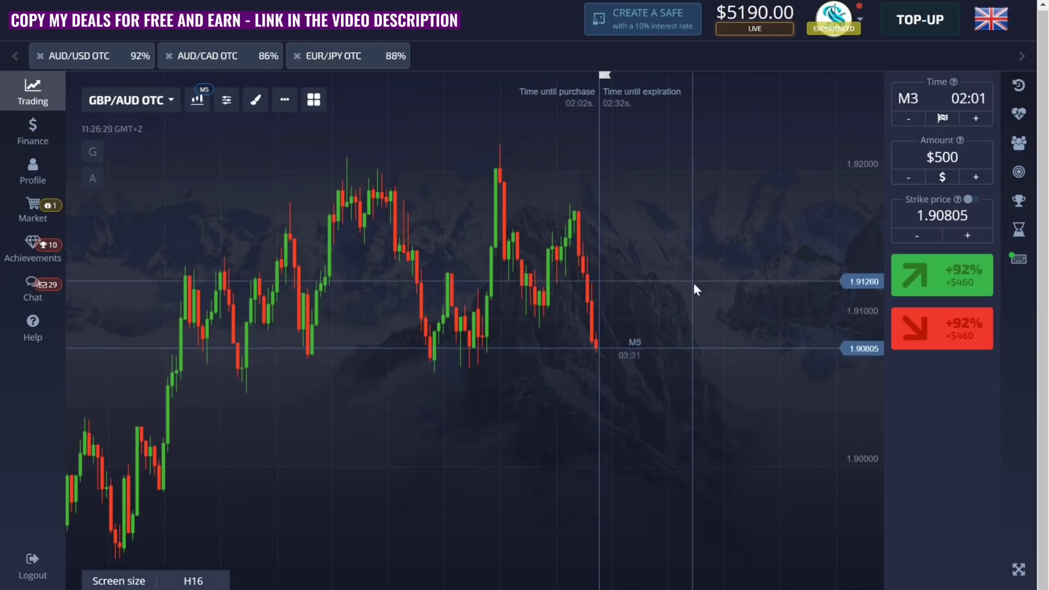
# Step: Capture the recent GBP/AUD OTC candles on M5 and draw a green horizontal support line along their lows
pyautogui.press('Print')
pyautogui.moveTo(166, 108); pyautogui.dragTo(732, 447)
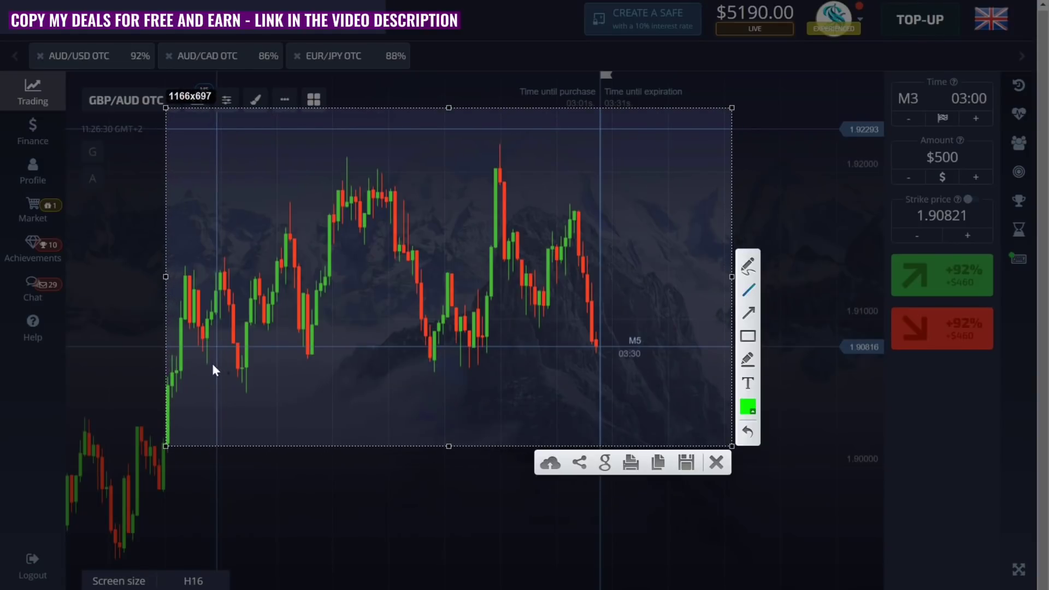
pyautogui.moveTo(201, 356); pyautogui.dragTo(201, 355)
pyautogui.moveTo(683, 365); pyautogui.dragTo(688, 361)
# Step: Draw upward arrows pointing at each of the earlier lows that touch the GBP/AUD OTC support line
pyautogui.moveTo(190, 414); pyautogui.dragTo(202, 376)
pyautogui.moveTo(225, 424); pyautogui.dragTo(233, 389)
pyautogui.moveTo(279, 414); pyautogui.dragTo(298, 371)
pyautogui.moveTo(402, 418); pyautogui.dragTo(423, 376)
pyautogui.moveTo(452, 418); pyautogui.dragTo(467, 374)
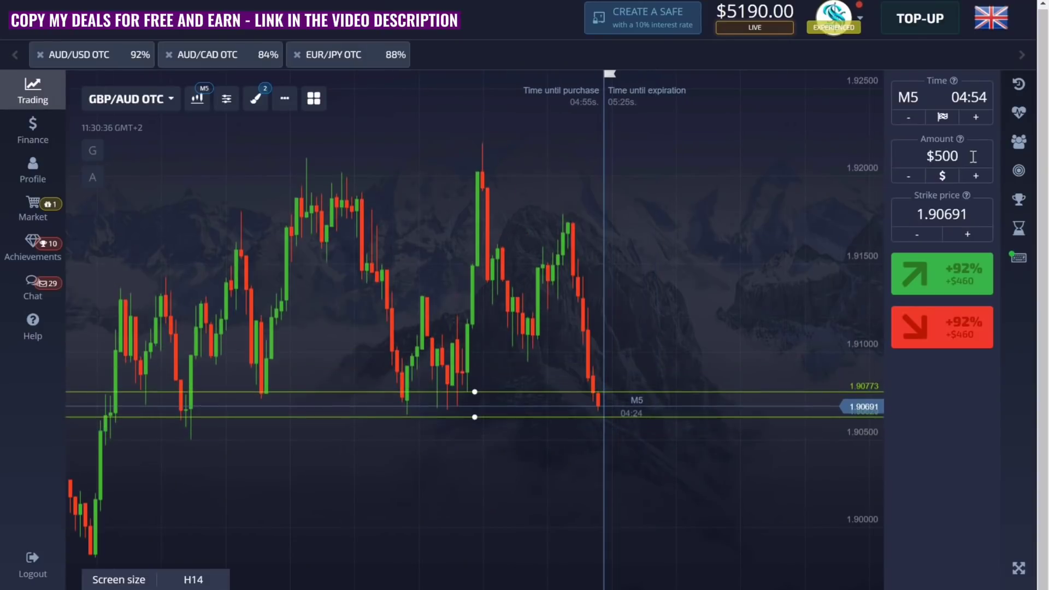
# Step: Place a $500 upward trade on GBP/AUD OTC with an M5 expiration and inspect its entry inside the support zone
pyautogui.click(949, 280)
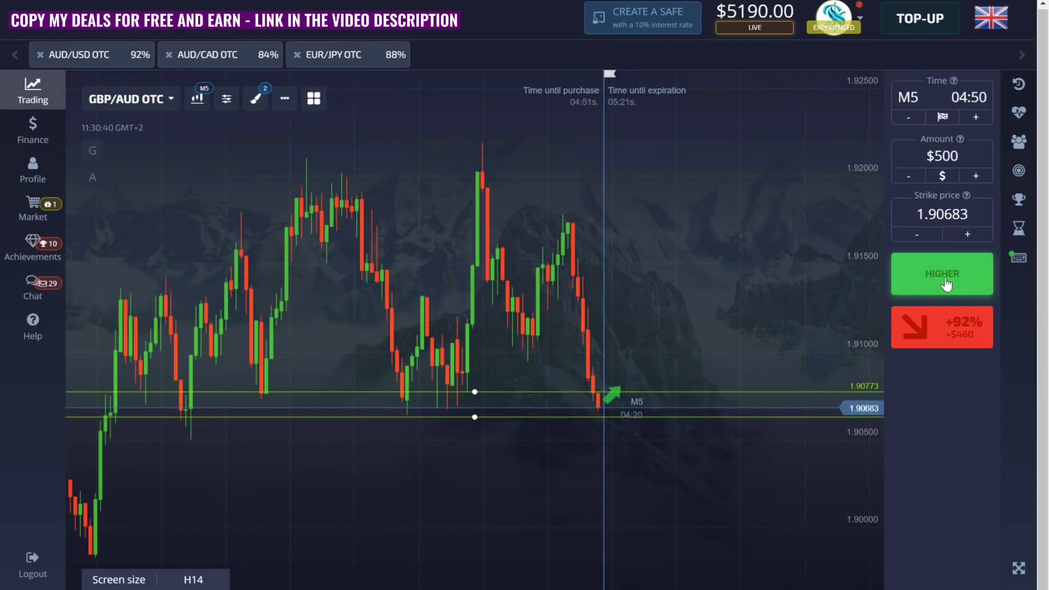
pyautogui.click(947, 284)
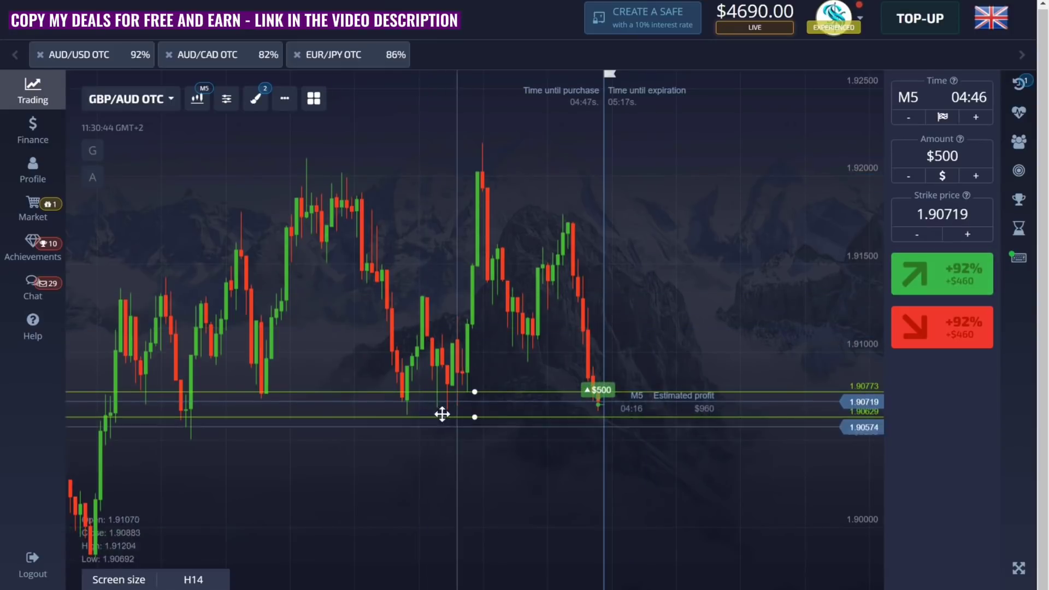
pyautogui.scroll(3, 540, 444)
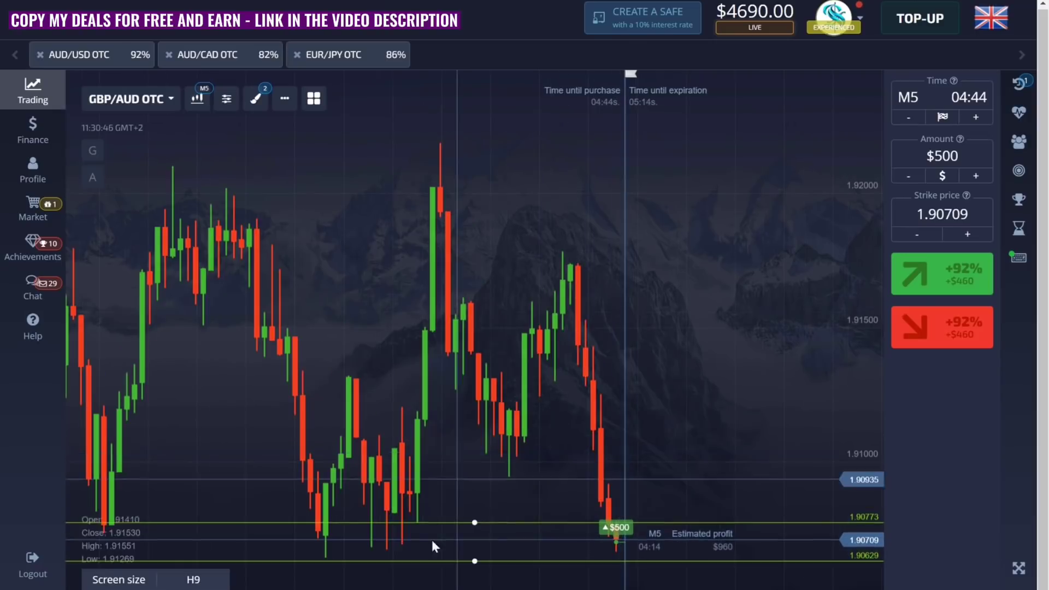